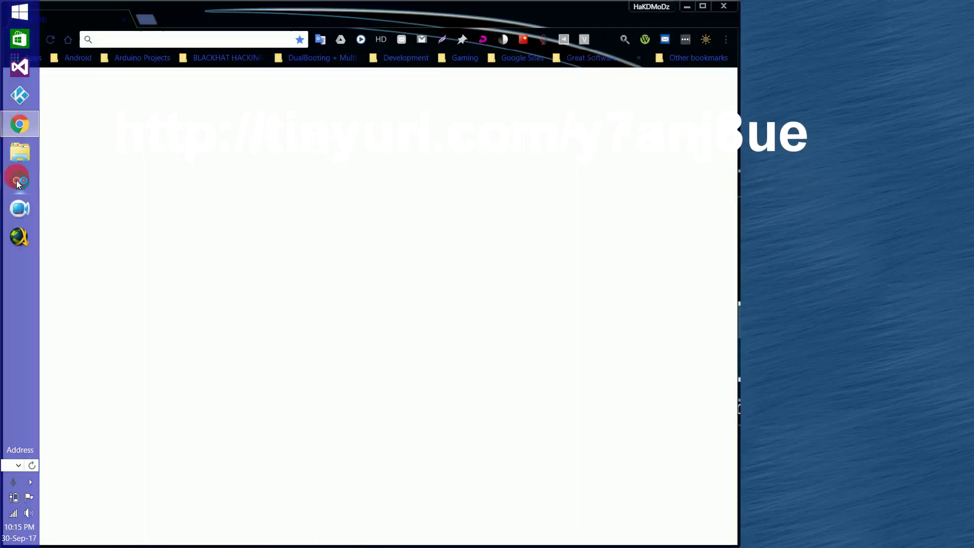
{"action": "double_click", "coordinate": [250, 10]}
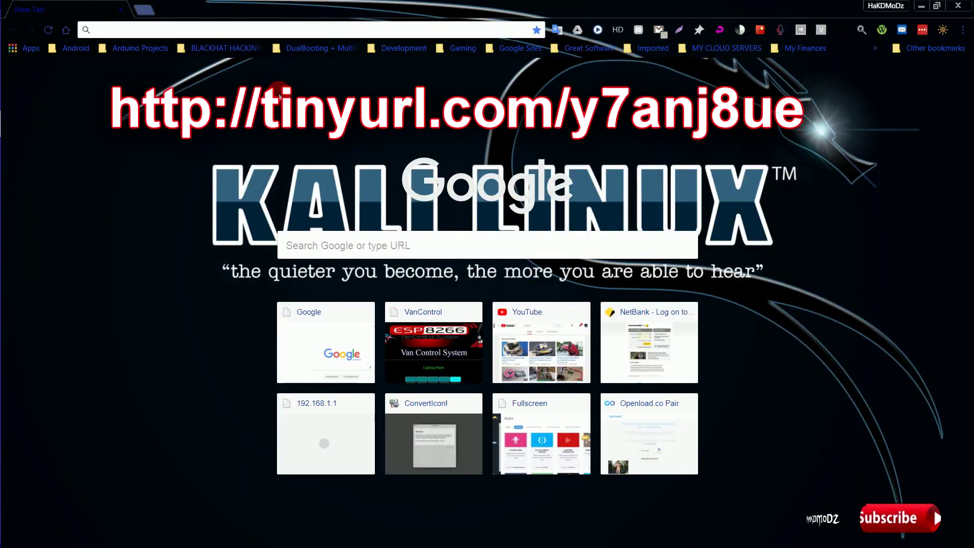
{"action": "left_click", "coordinate": [68, 29]}
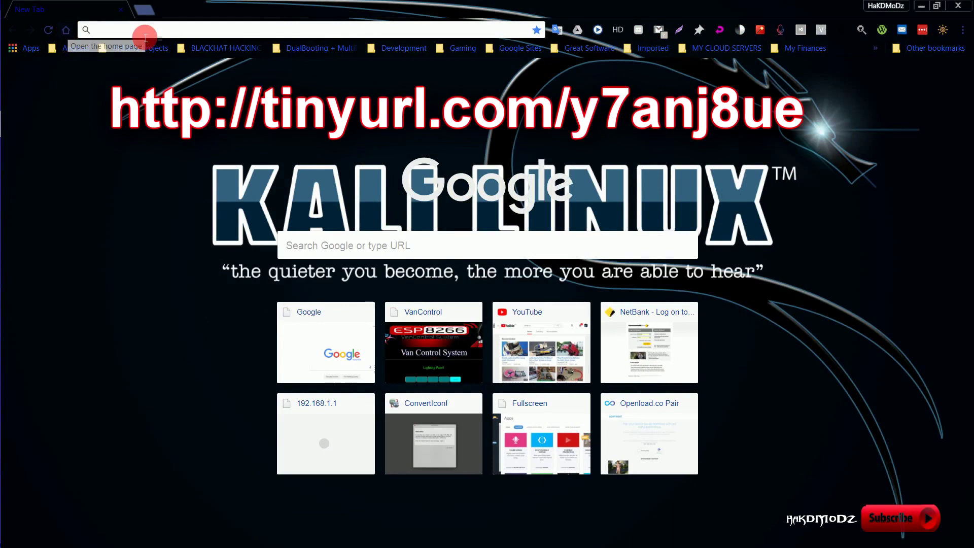
{"action": "type", "text": "http://tinyurl.com/y7anj8ue"}
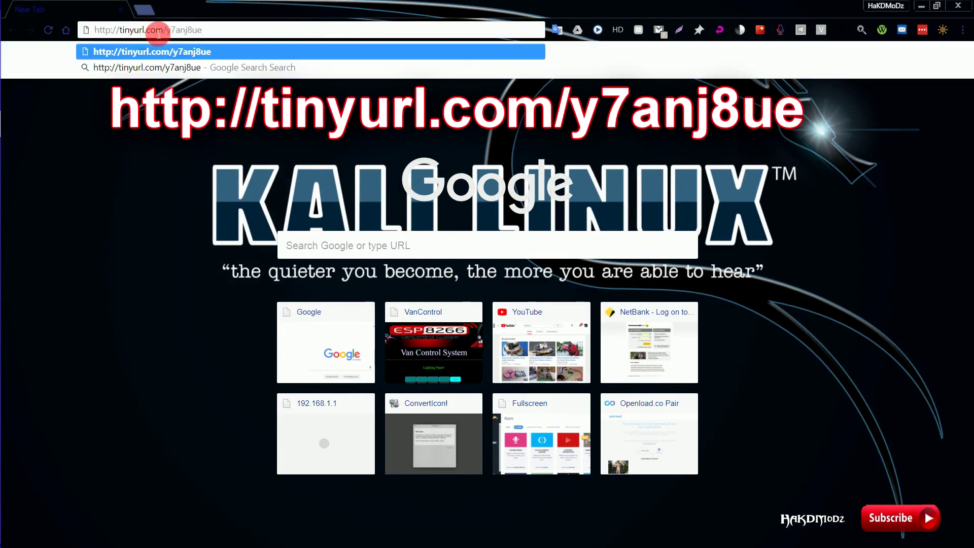
{"action": "left_click_drag", "start_coordinate": [231, 30], "coordinate": [128, 30]}
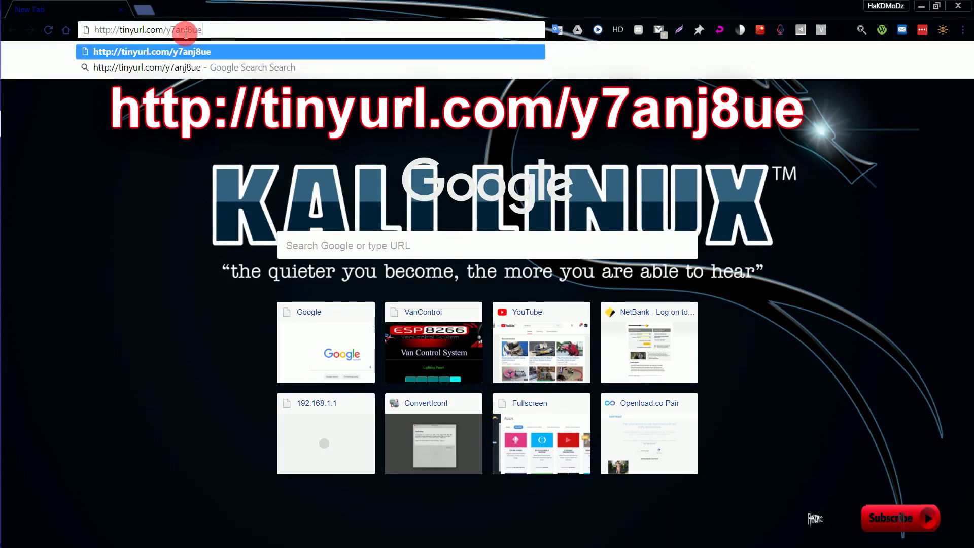
{"action": "left_click", "coordinate": [220, 34]}
{"action": "mouse_move", "coordinate": [220, 34]}
{"action": "left_mouse_down"}
{"action": "mouse_move", "coordinate": [71, 38]}
{"action": "mouse_move", "coordinate": [219, 30]}
{"action": "left_mouse_up"}
{"action": "key", "text": "Return"}
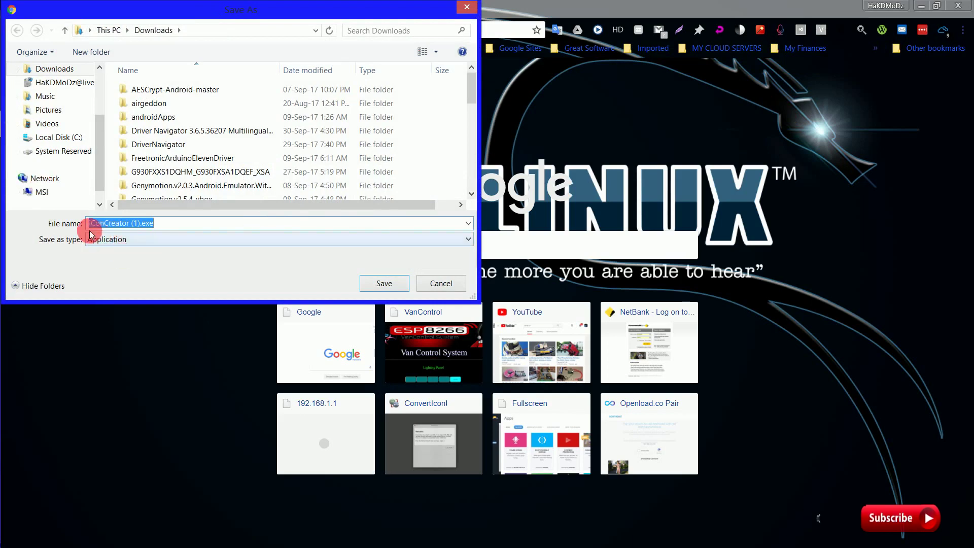
Save iConCreator (1).exe to Downloads and run it past the security warning.
{"action": "left_click", "coordinate": [371, 288]}
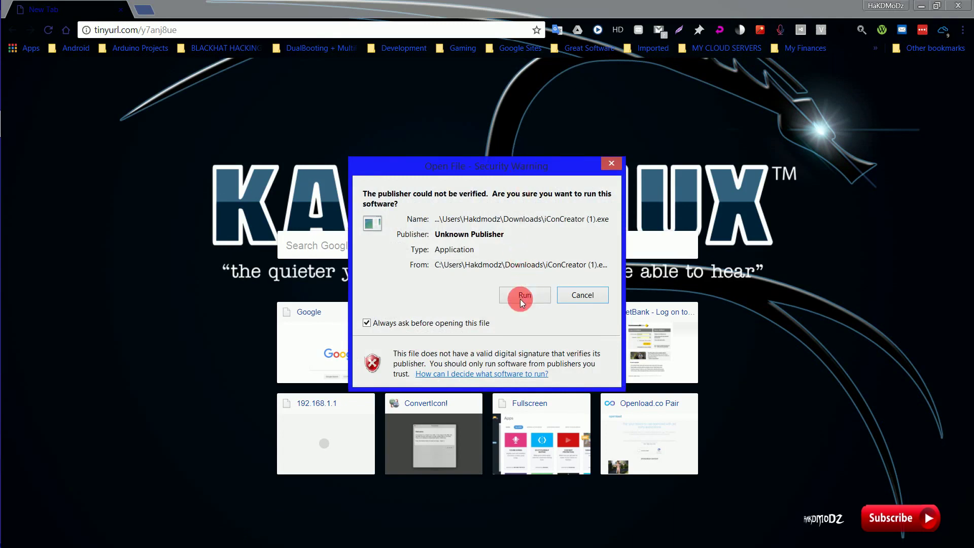
{"action": "left_click", "coordinate": [523, 297]}
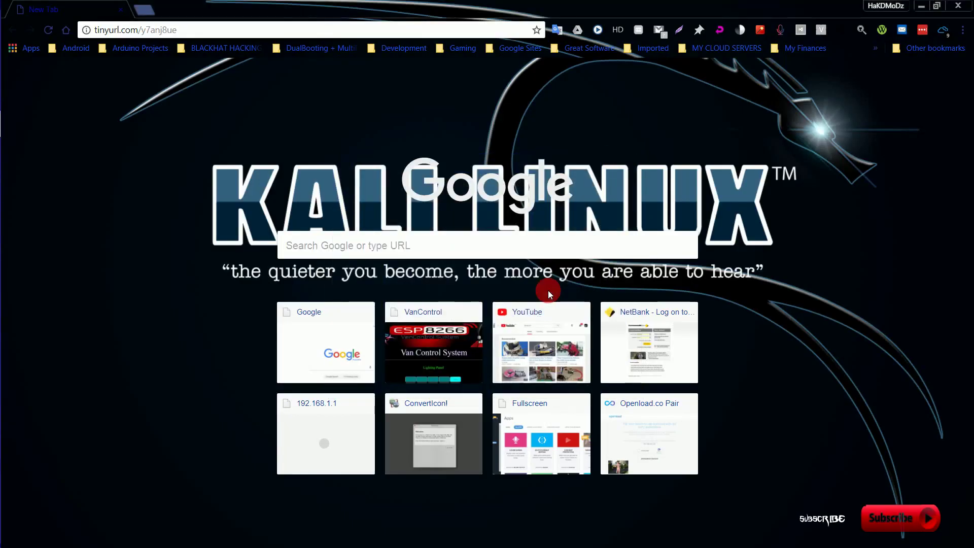
Close Chrome and browse to C:\Program Files\iConCreator\iConCreator, selecting iConCreate.exe.
{"action": "left_click", "coordinate": [959, 6]}
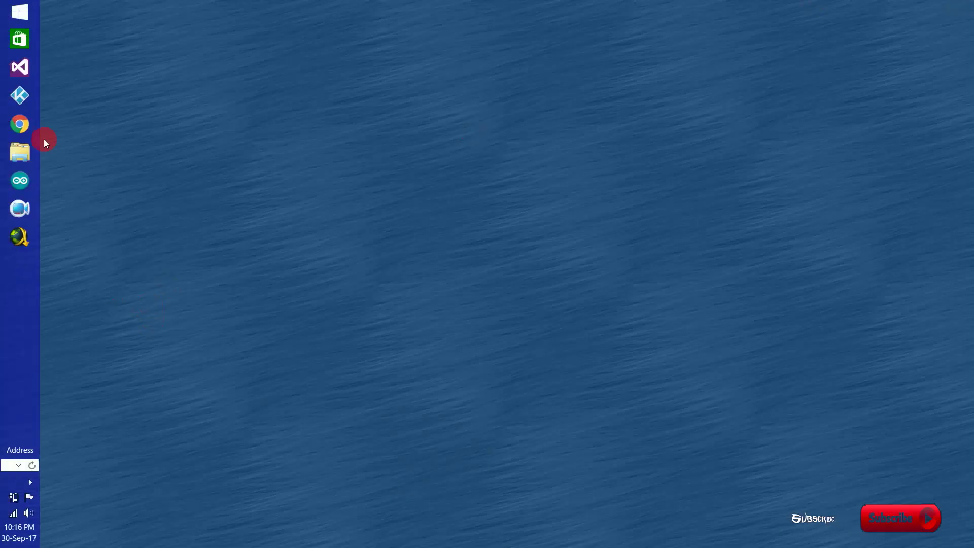
{"action": "left_click", "coordinate": [22, 154]}
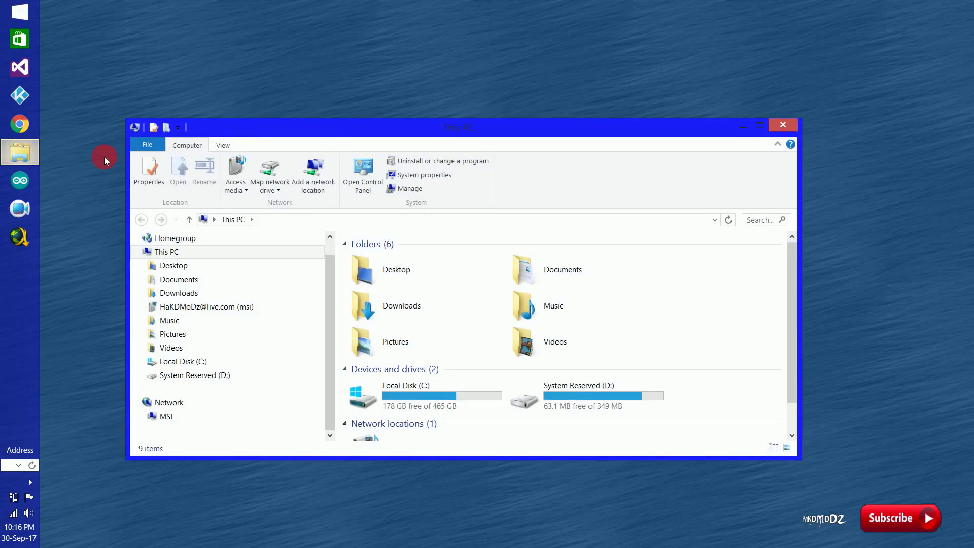
{"action": "double_click", "coordinate": [403, 397]}
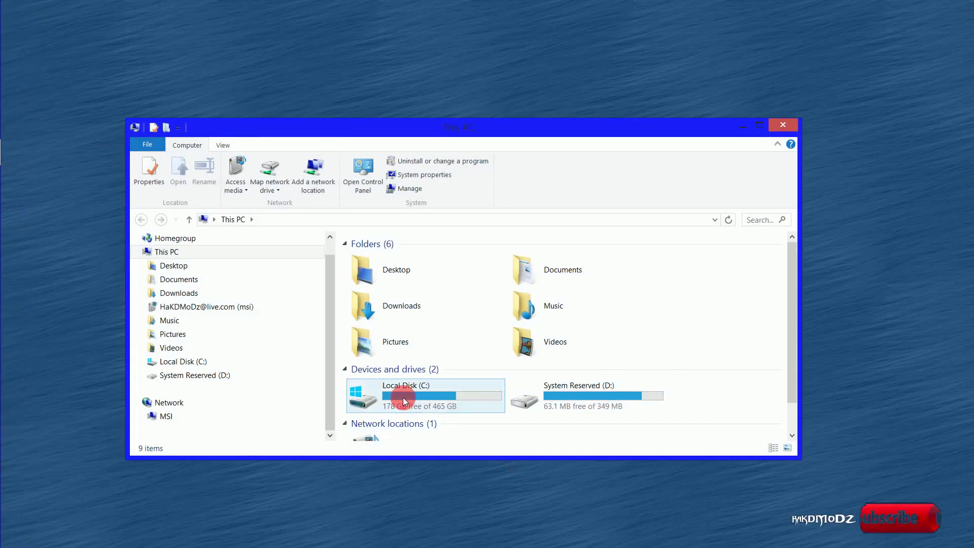
{"action": "double_click", "coordinate": [403, 368]}
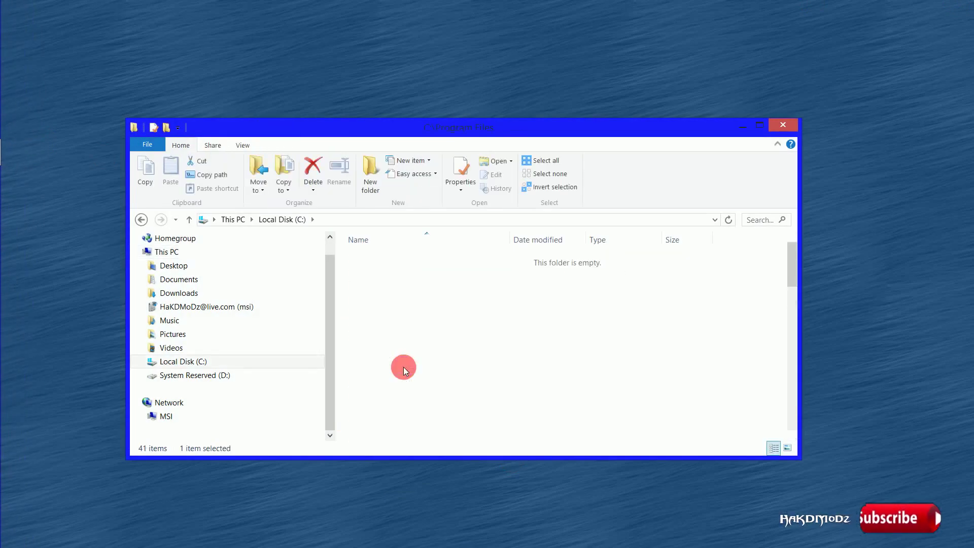
{"action": "scroll", "coordinate": [394, 416], "scroll_direction": "down", "scroll_amount": 1}
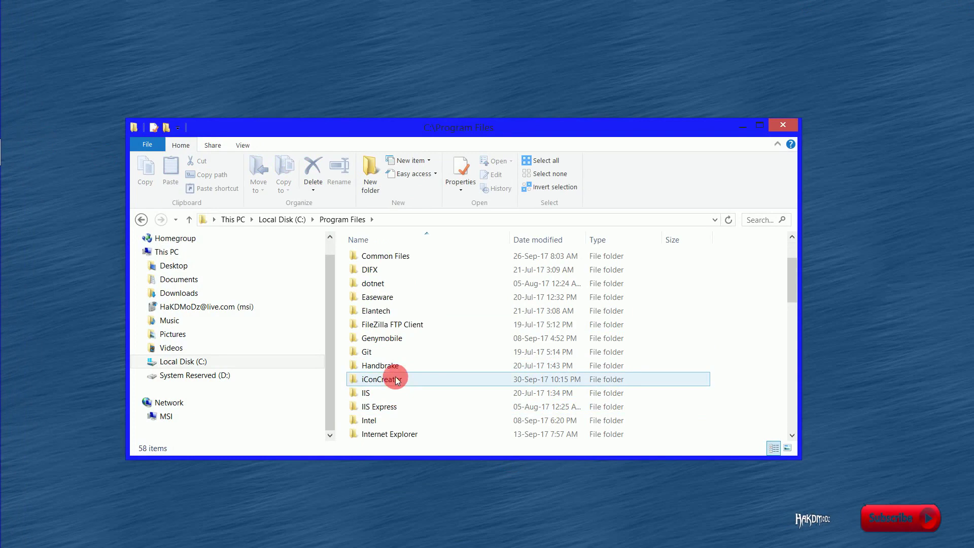
{"action": "double_click", "coordinate": [397, 380]}
{"action": "double_click", "coordinate": [394, 260]}
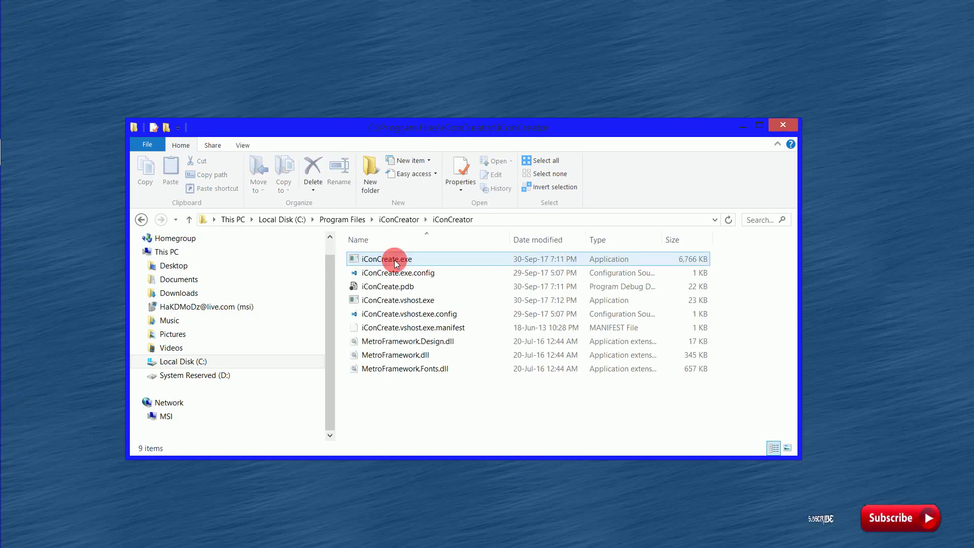
{"action": "left_click", "coordinate": [411, 260]}
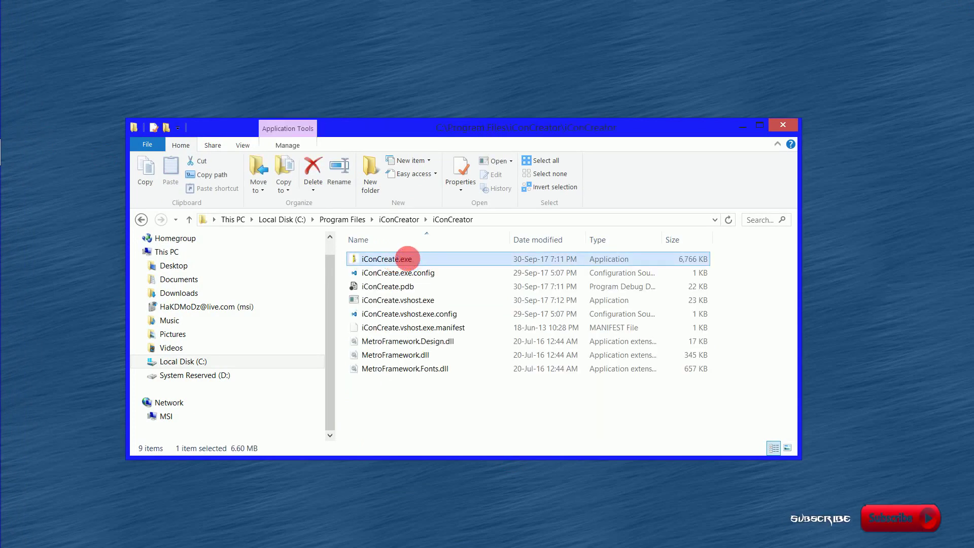
Pin iConCreate.exe to Start and send a shortcut to the desktop.
{"action": "right_click", "coordinate": [410, 260]}
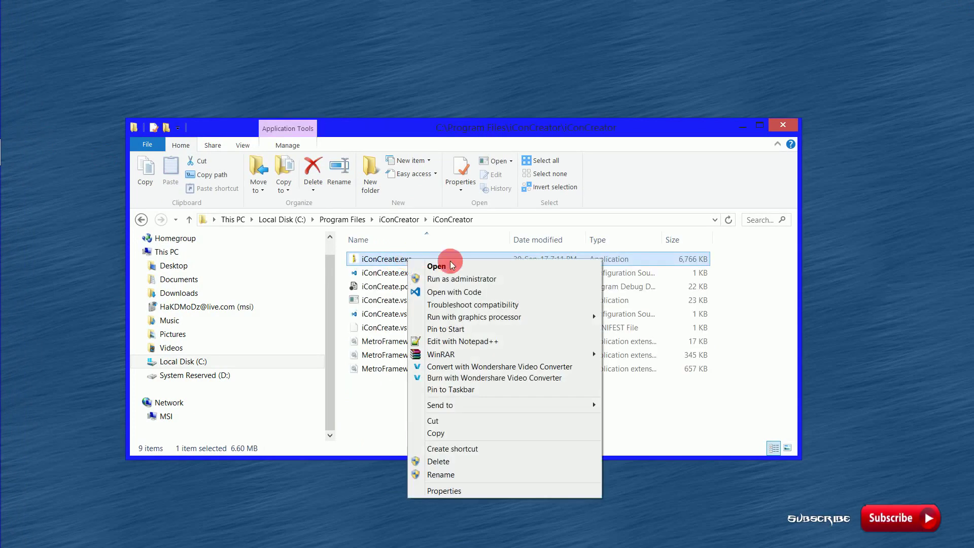
{"action": "left_click", "coordinate": [463, 330]}
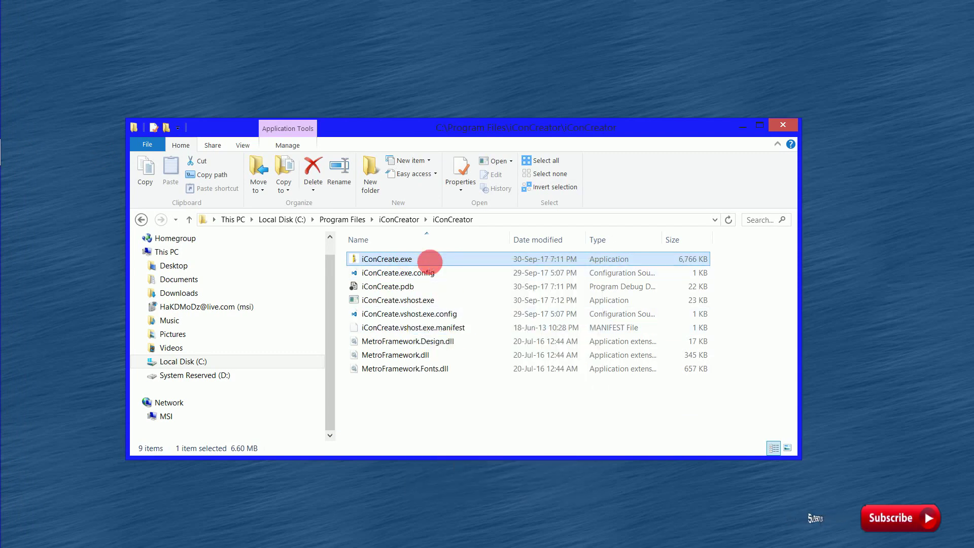
{"action": "right_click", "coordinate": [430, 265]}
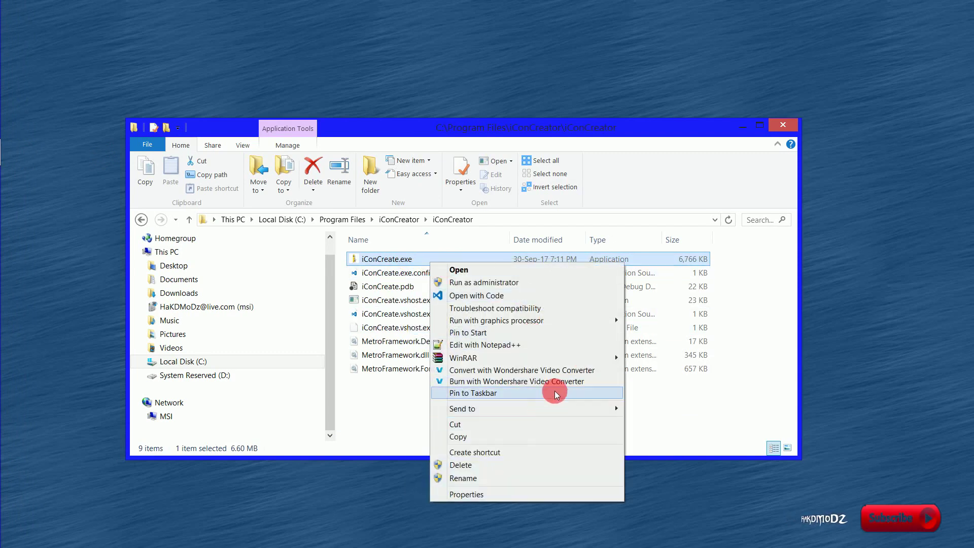
{"action": "mouse_move", "coordinate": [553, 409]}
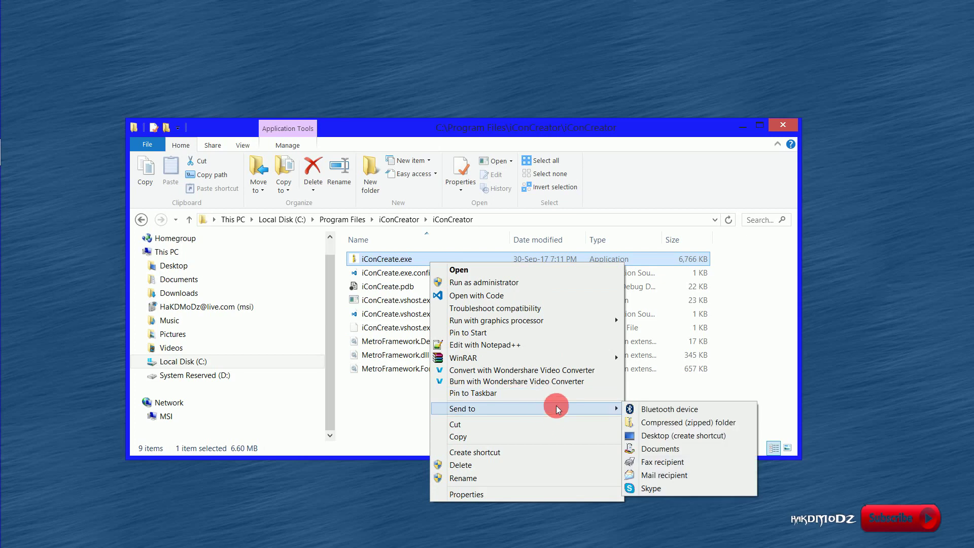
{"action": "left_click", "coordinate": [656, 436]}
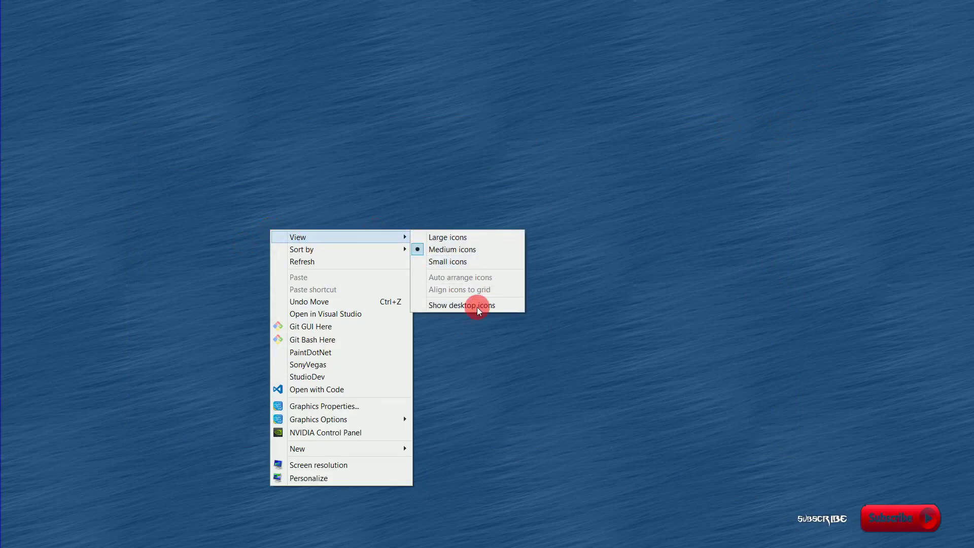
Show desktop icons, move the iConCreate shortcut to the top centre and New Text Document beside Visual Studio Code.
{"action": "left_click", "coordinate": [478, 307]}
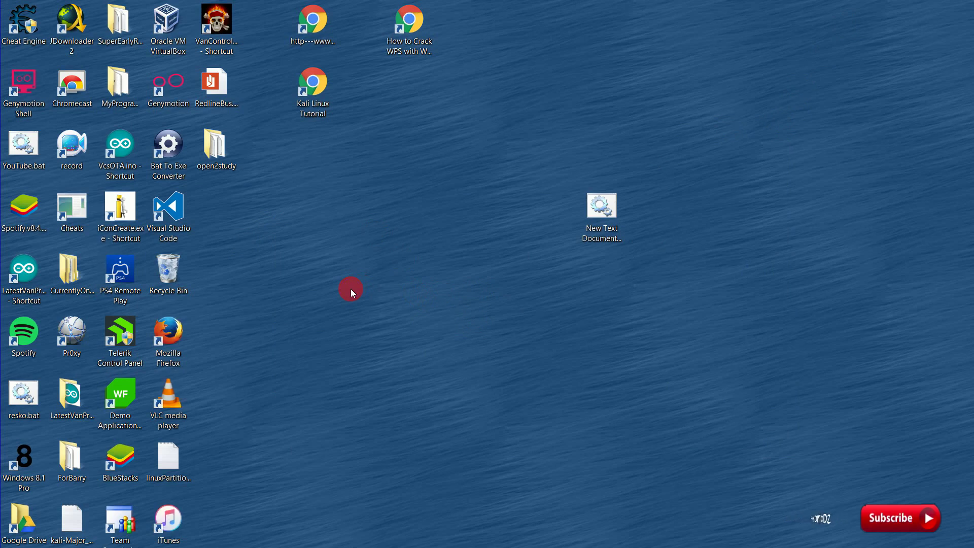
{"action": "left_click_drag", "start_coordinate": [124, 211], "coordinate": [549, 99]}
{"action": "left_click_drag", "start_coordinate": [602, 201], "coordinate": [237, 192]}
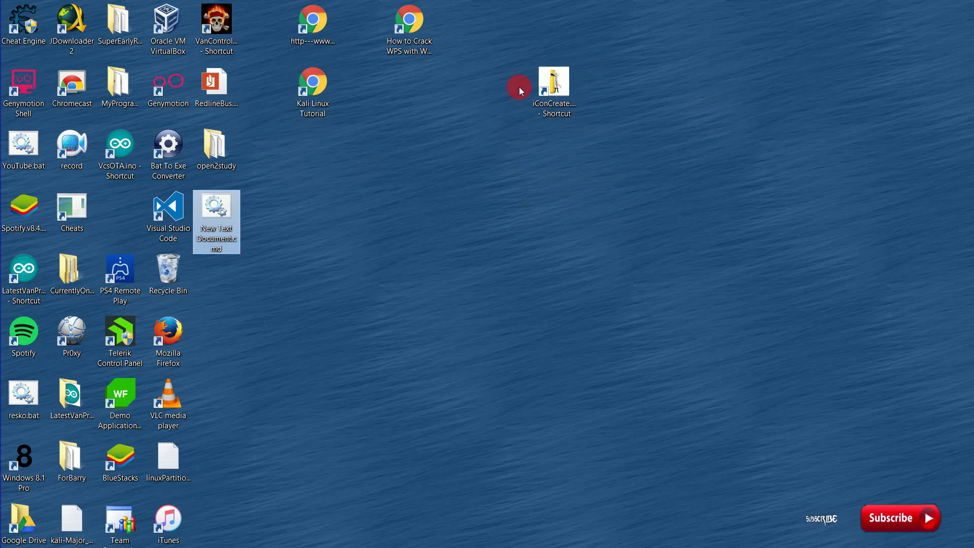
{"action": "left_click", "coordinate": [554, 86]}
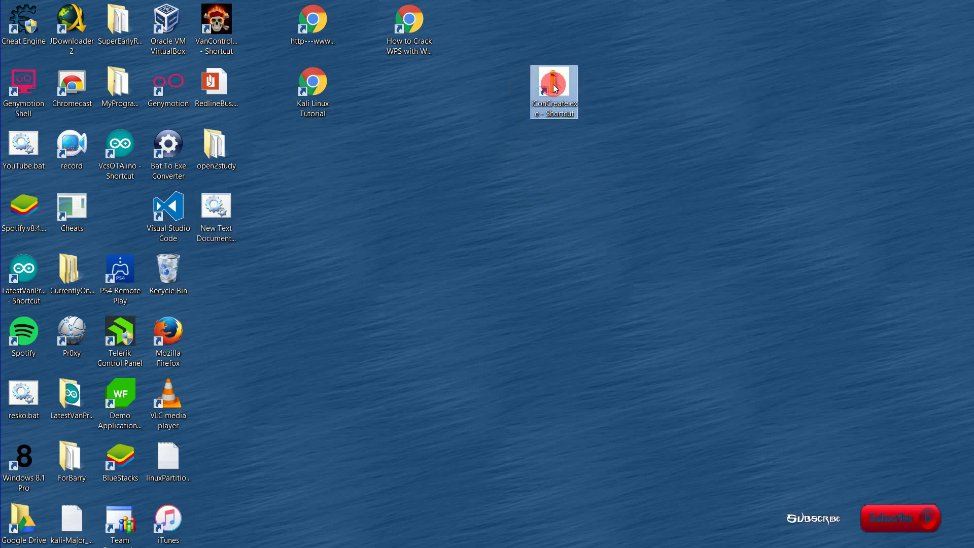
Launch iConCreator from its shortcut and hide all desktop icons.
{"action": "double_click", "coordinate": [555, 87]}
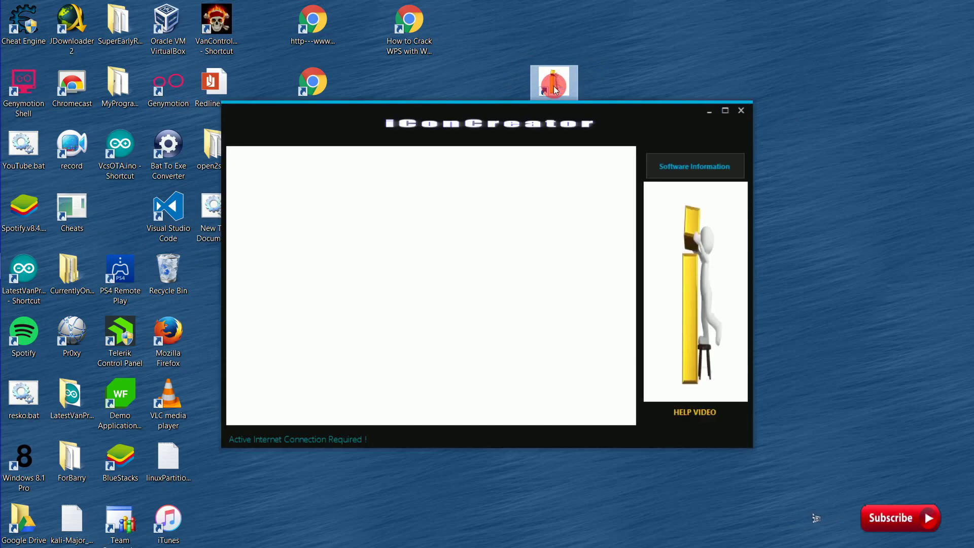
{"action": "left_click", "coordinate": [500, 113]}
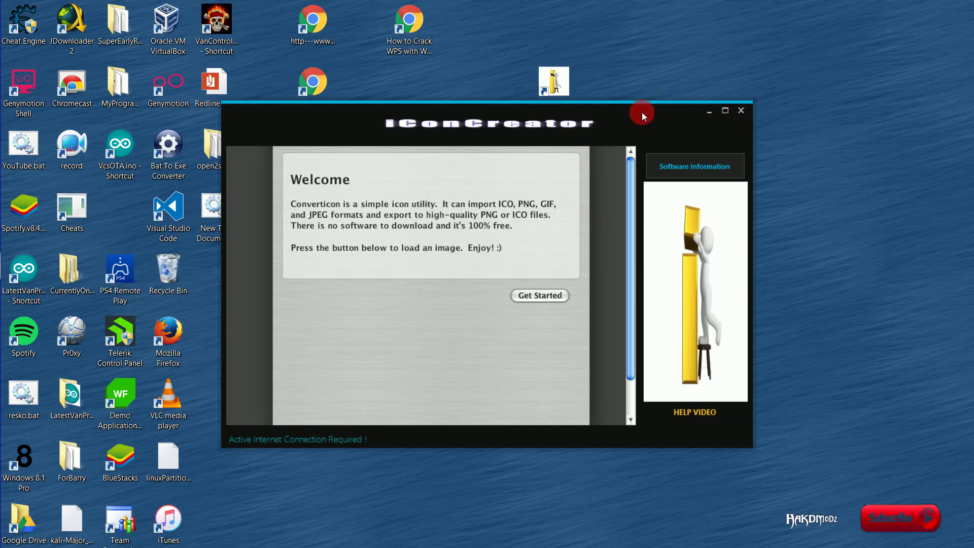
{"action": "left_click_drag", "start_coordinate": [642, 116], "coordinate": [774, 199]}
{"action": "right_click", "coordinate": [598, 145]}
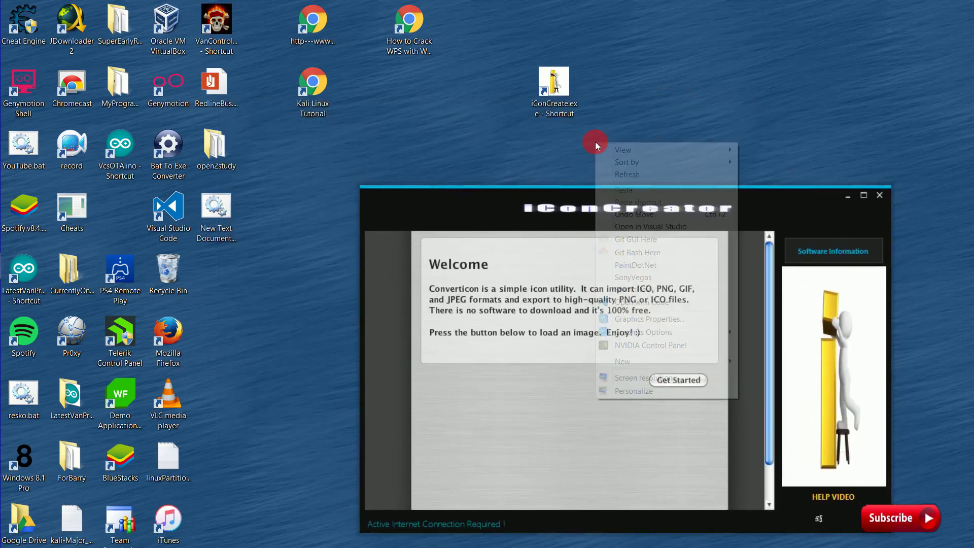
{"action": "mouse_move", "coordinate": [681, 150]}
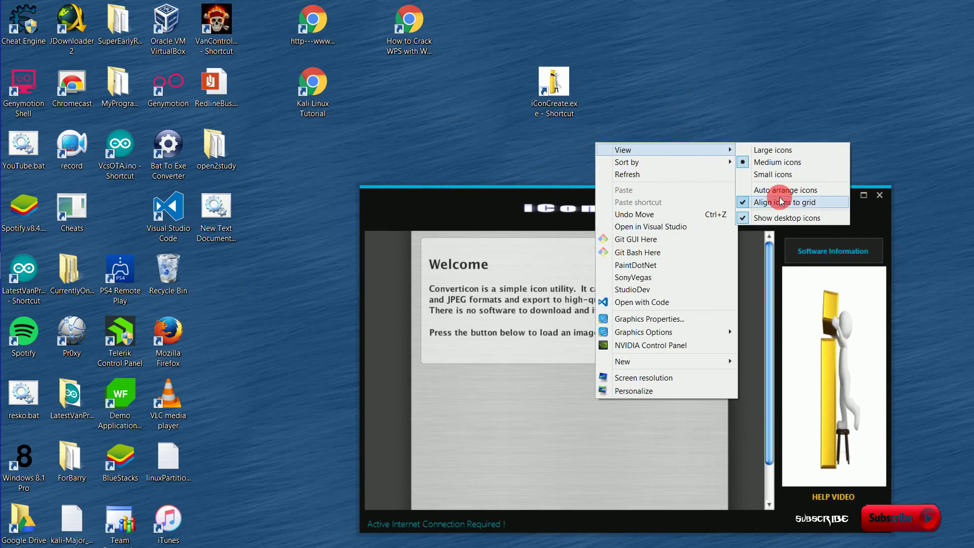
{"action": "left_click", "coordinate": [774, 218]}
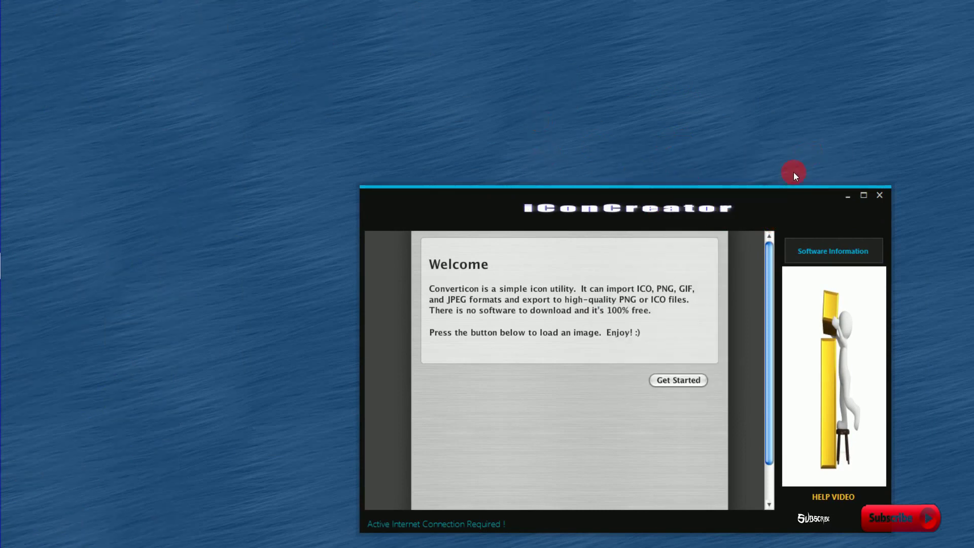
Centre the iConCreator window, then view and dismiss the Software Information credits.
{"action": "left_click_drag", "start_coordinate": [800, 192], "coordinate": [669, 105]}
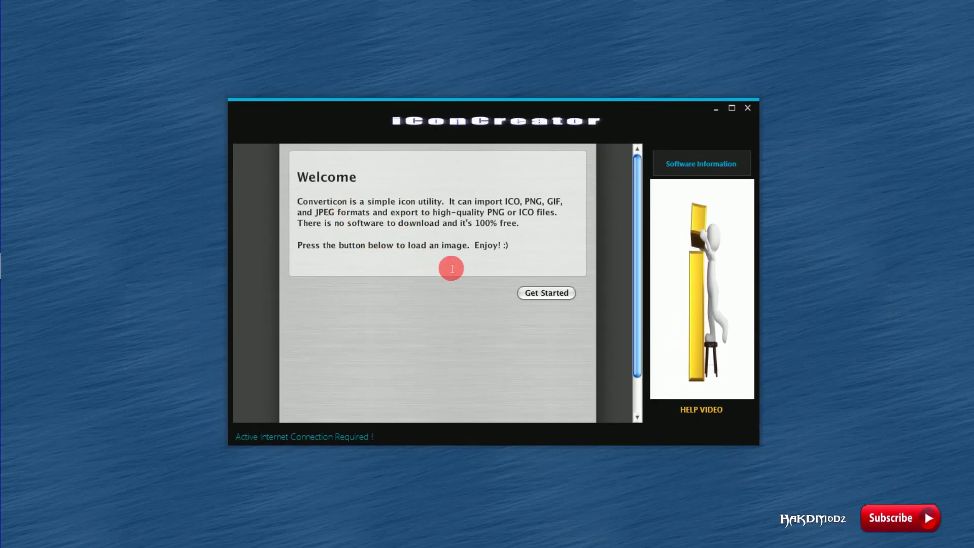
{"action": "left_click", "coordinate": [710, 167]}
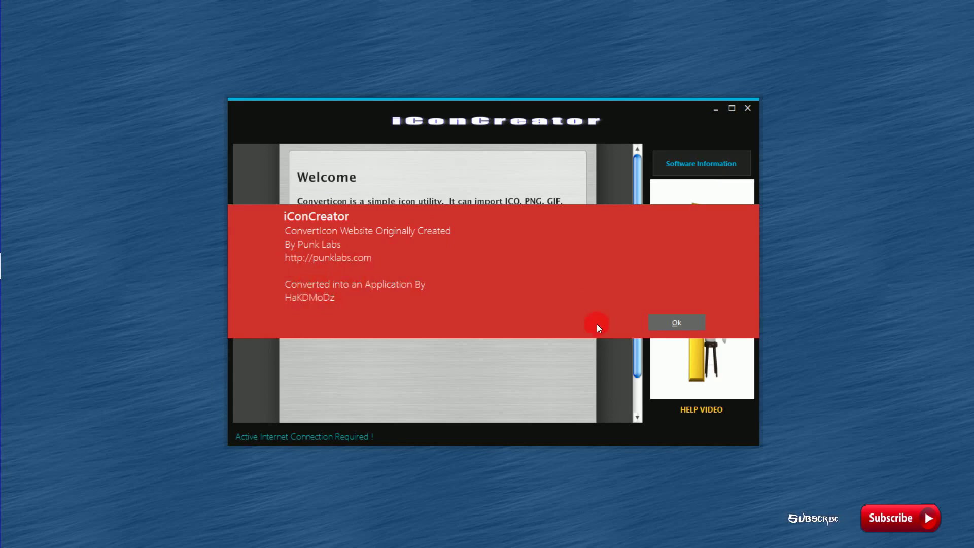
{"action": "left_click", "coordinate": [671, 327]}
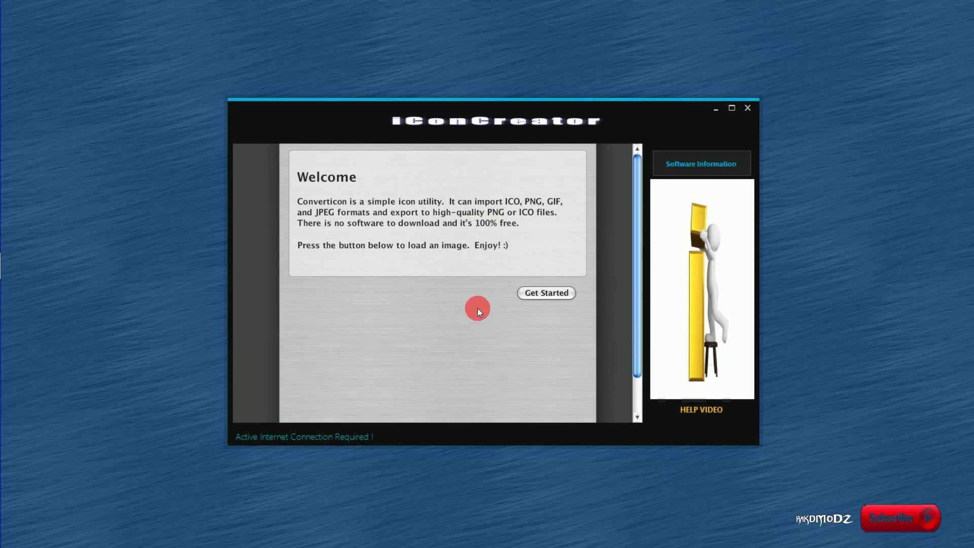
Load honeypot.jpg from Pictures using the Image (png, gif, jpeg) file filter.
{"action": "left_click", "coordinate": [556, 298]}
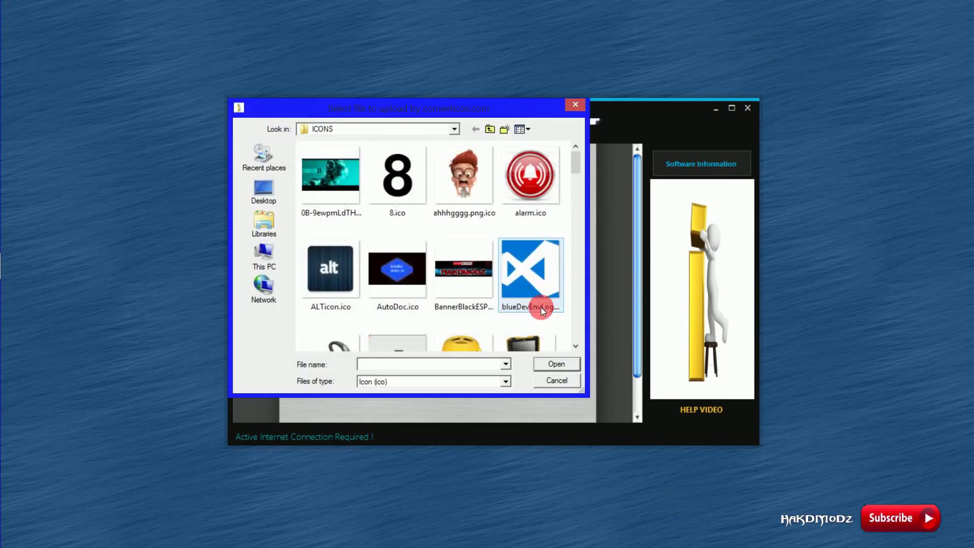
{"action": "left_click", "coordinate": [454, 129]}
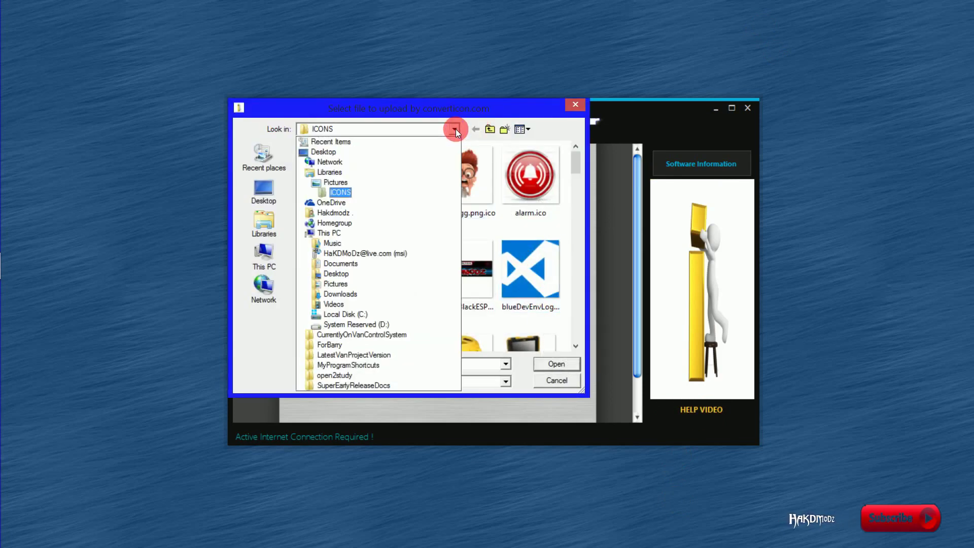
{"action": "left_click", "coordinate": [332, 183]}
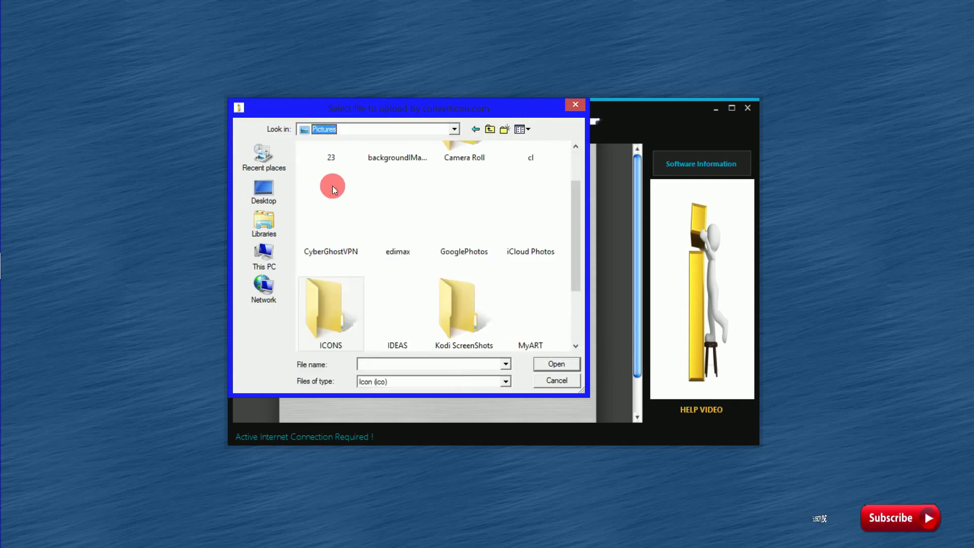
{"action": "left_click", "coordinate": [466, 386]}
{"action": "left_click", "coordinate": [418, 411]}
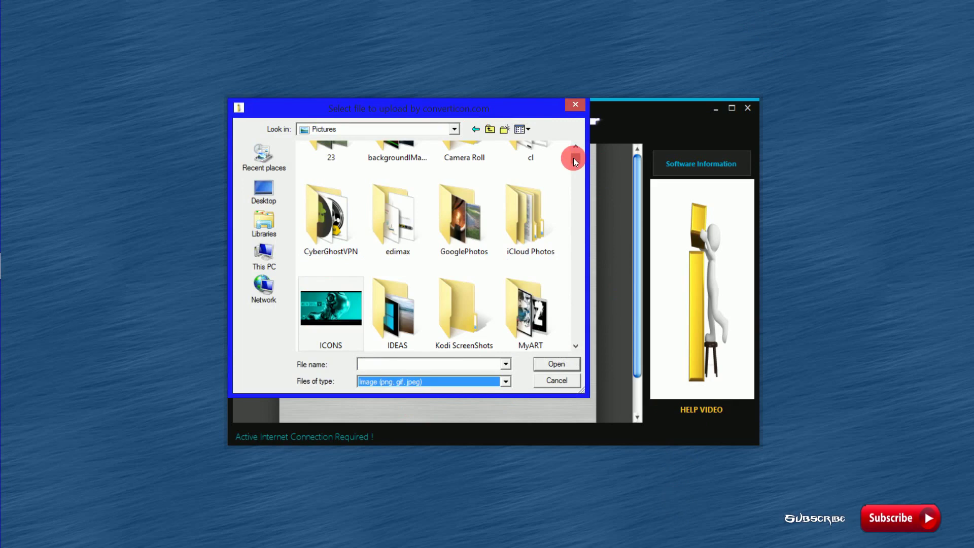
{"action": "left_click_drag", "start_coordinate": [575, 159], "coordinate": [572, 215]}
{"action": "left_click", "coordinate": [457, 324]}
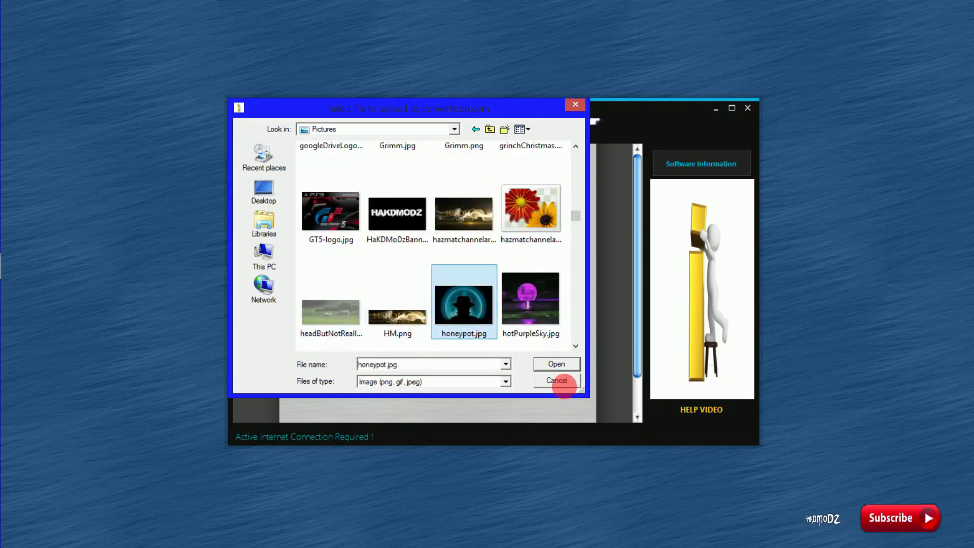
{"action": "left_click", "coordinate": [557, 364]}
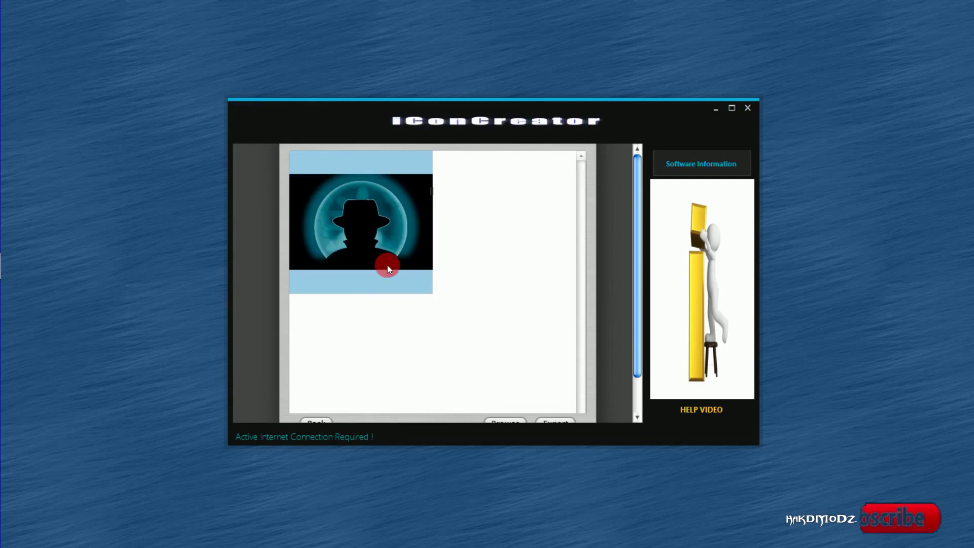
Export honeypot.ico with all sizes from 16 x 16 to 512 x 512 into Pictures\ICONS.
{"action": "left_click", "coordinate": [555, 421]}
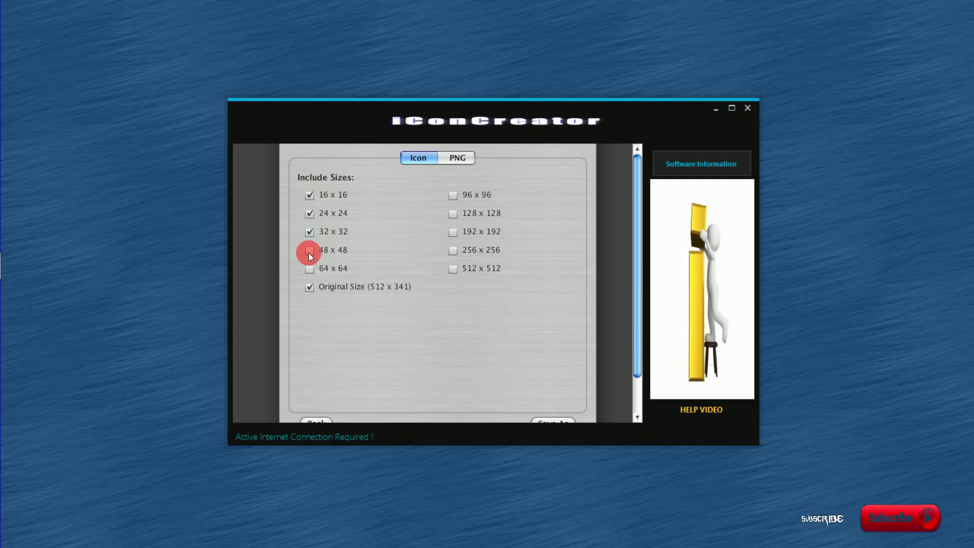
{"action": "left_click", "coordinate": [311, 269]}
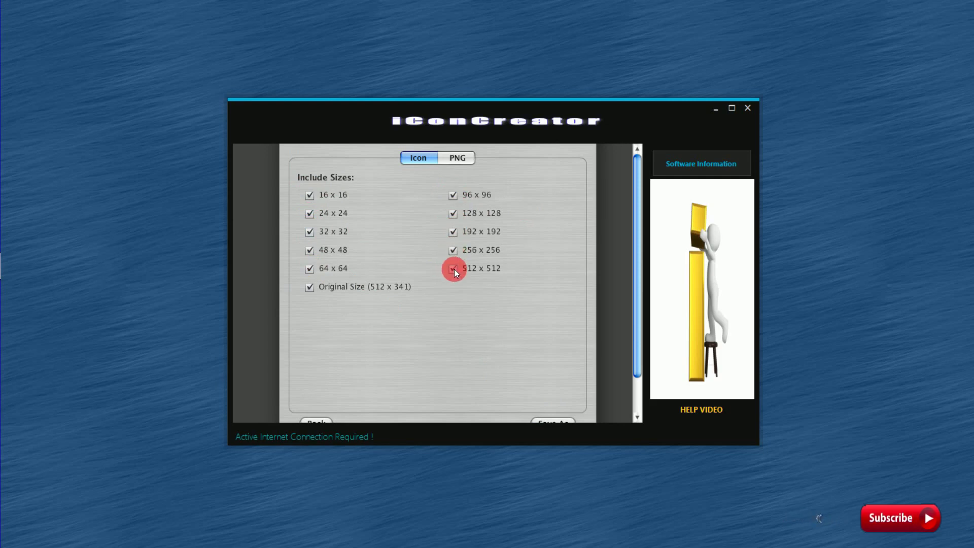
{"action": "scroll", "coordinate": [564, 330], "scroll_direction": "down", "scroll_amount": 3}
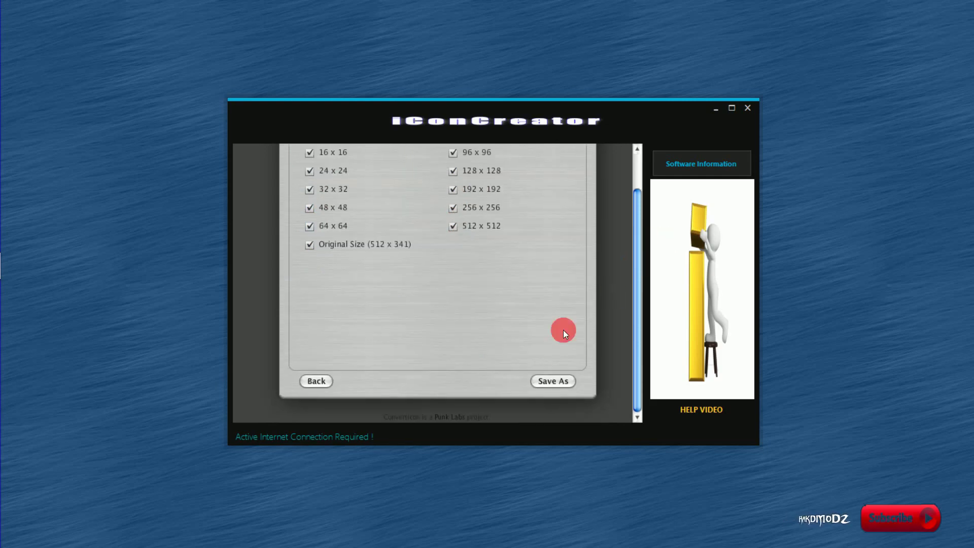
{"action": "left_click", "coordinate": [560, 381]}
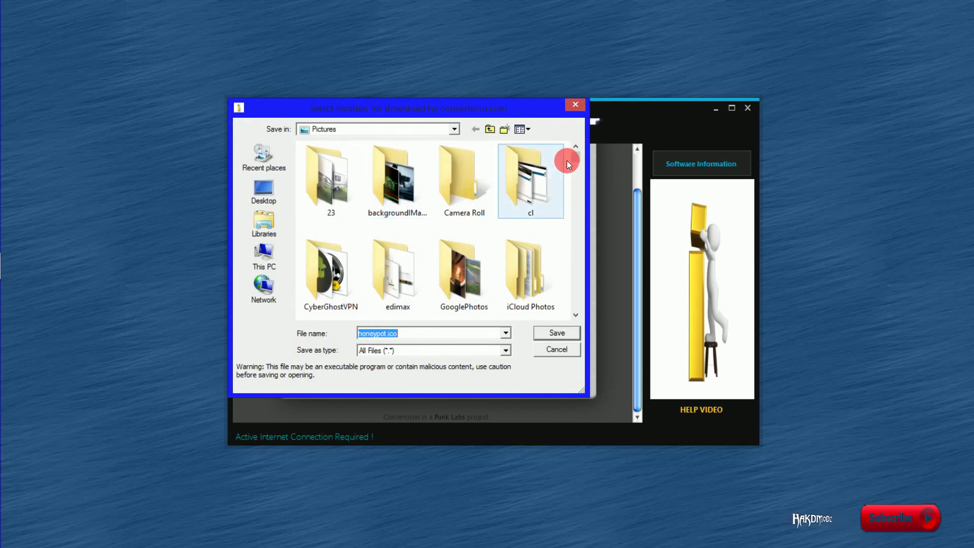
{"action": "scroll", "coordinate": [574, 161], "scroll_direction": "down", "scroll_amount": 3}
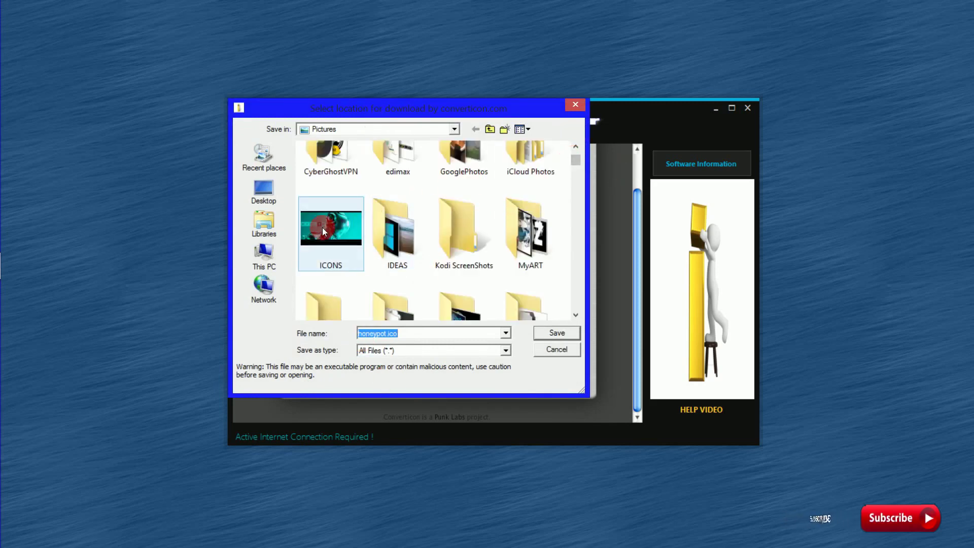
{"action": "double_click", "coordinate": [323, 231]}
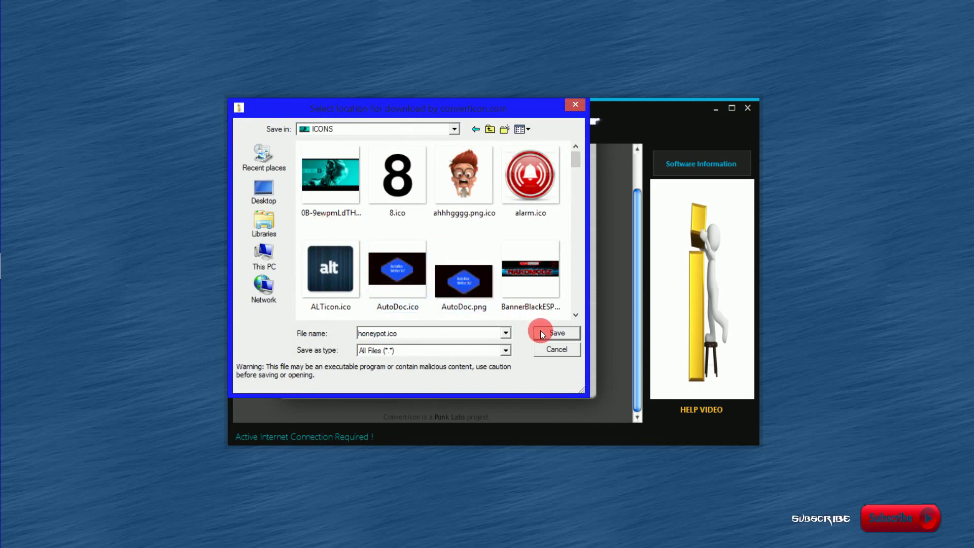
{"action": "left_click", "coordinate": [555, 333]}
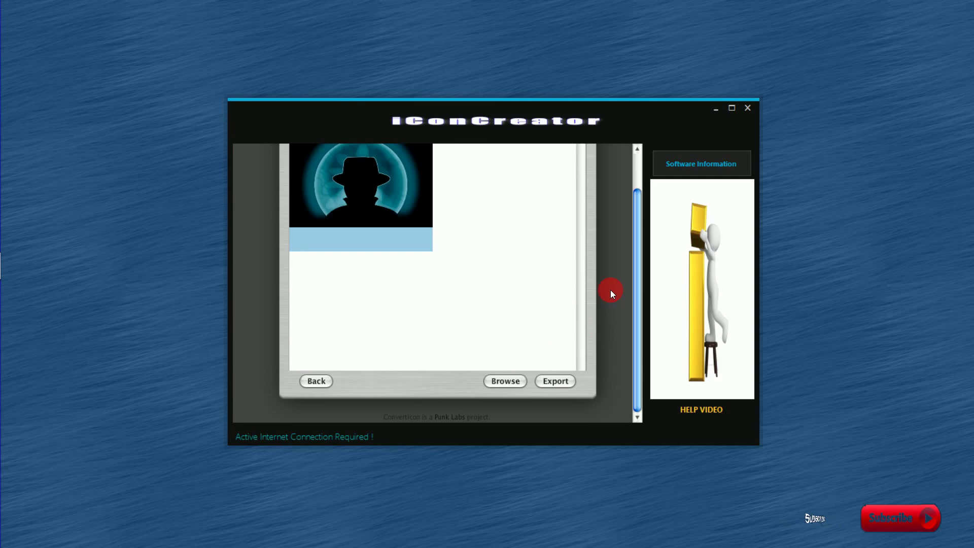
{"action": "left_click", "coordinate": [635, 162]}
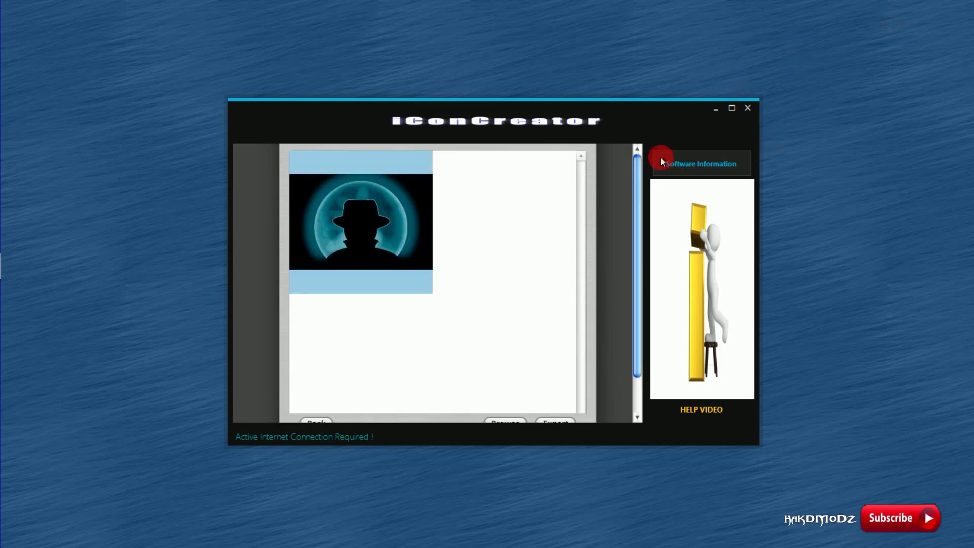
{"action": "left_click_drag", "start_coordinate": [638, 175], "coordinate": [634, 271]}
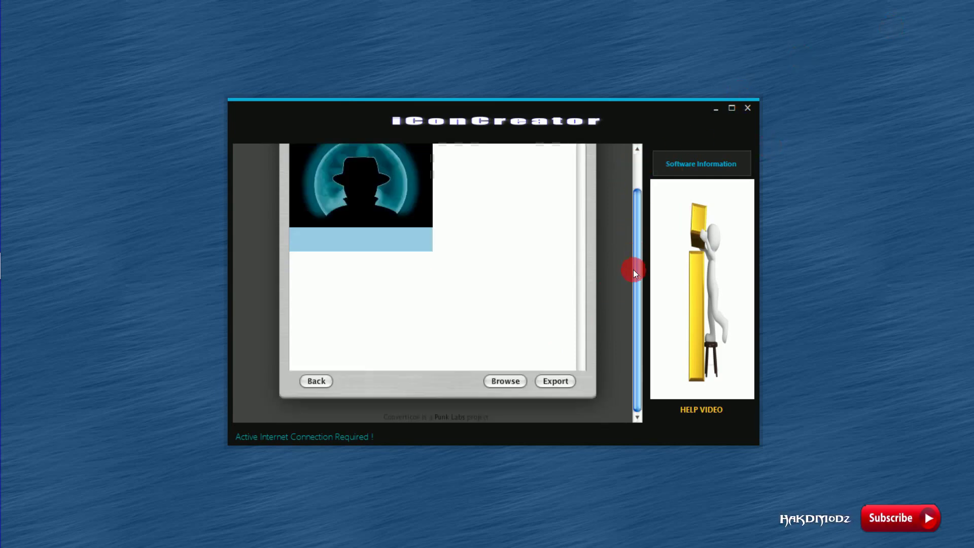
Open the file picker, look through the ICONS folder, then go up to Pictures.
{"action": "left_click", "coordinate": [511, 381]}
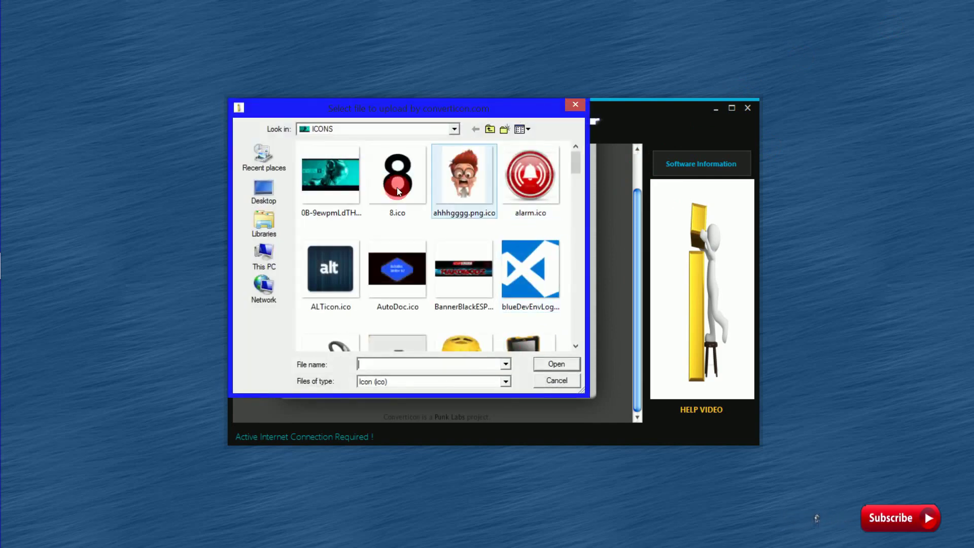
{"action": "left_click", "coordinate": [412, 169]}
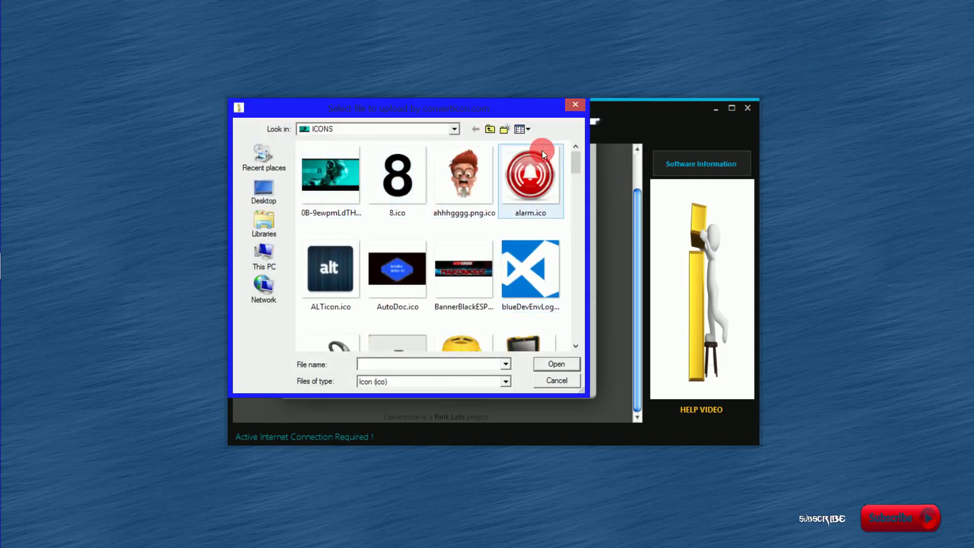
{"action": "left_click_drag", "start_coordinate": [573, 163], "coordinate": [538, 203]}
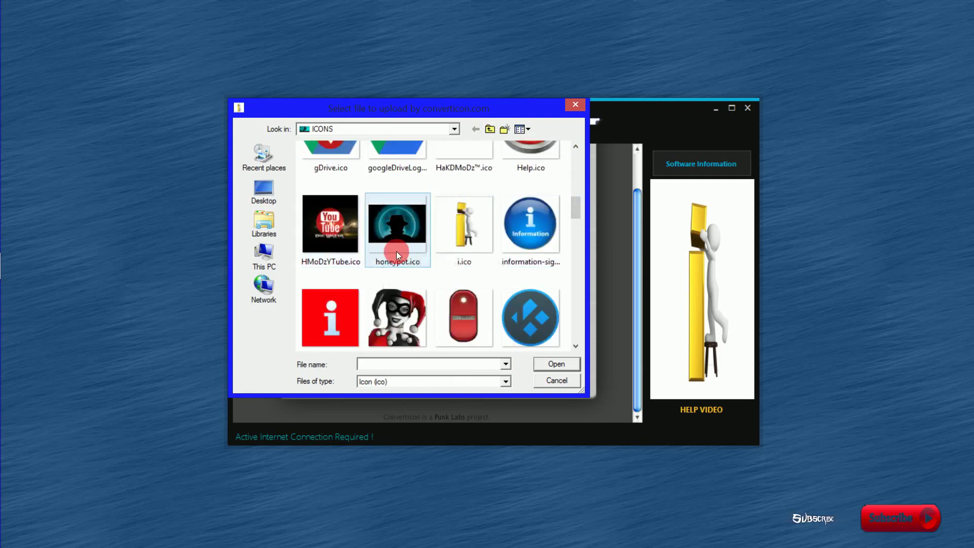
{"action": "left_click_drag", "start_coordinate": [575, 211], "coordinate": [576, 152]}
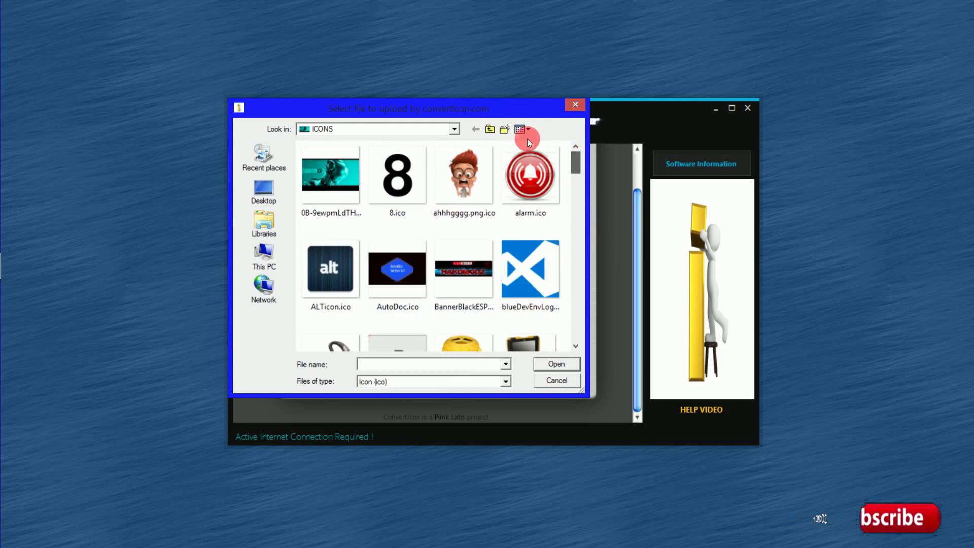
{"action": "left_click", "coordinate": [490, 129]}
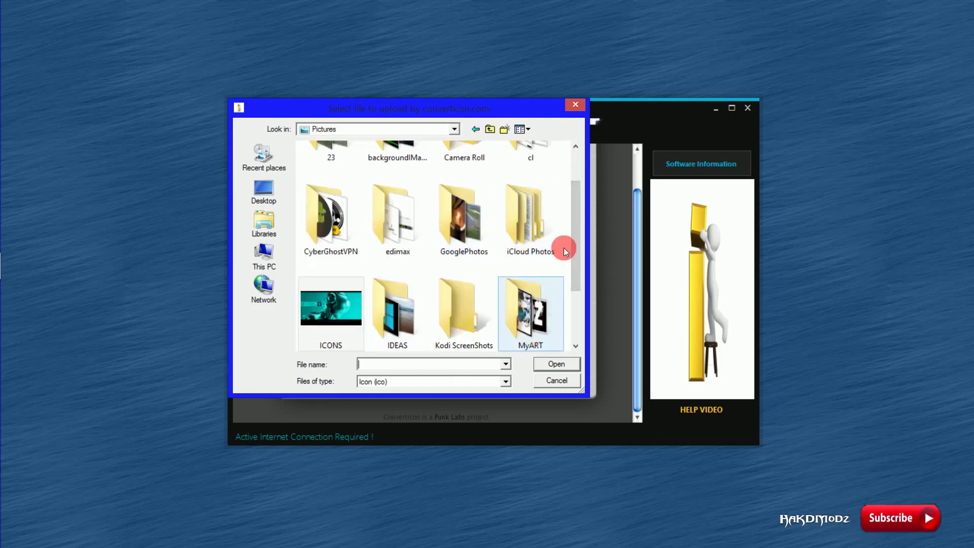
Load blueDevEnvLogo.png from Pictures using the Image (png, gif, jpeg) filter.
{"action": "left_click_drag", "start_coordinate": [575, 237], "coordinate": [577, 266]}
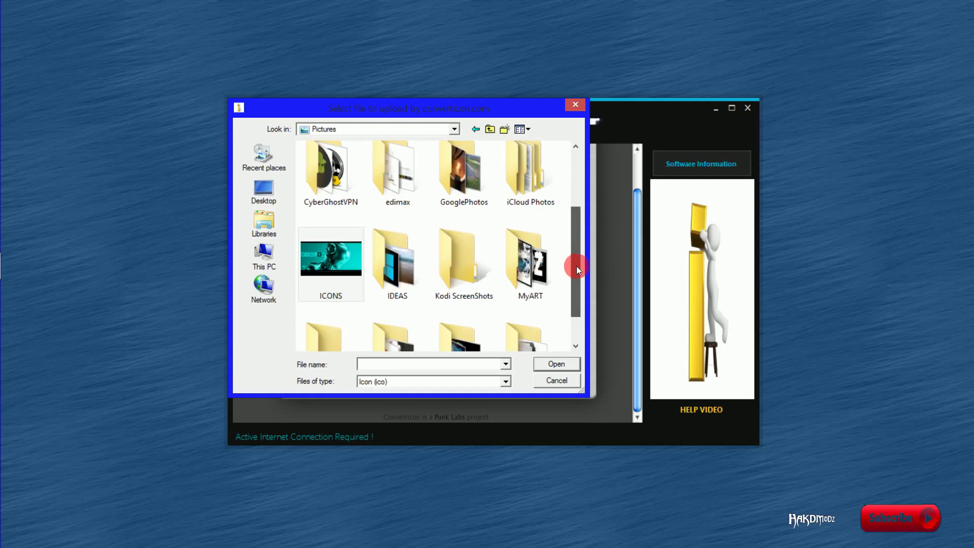
{"action": "left_click", "coordinate": [506, 384]}
{"action": "left_click", "coordinate": [474, 409]}
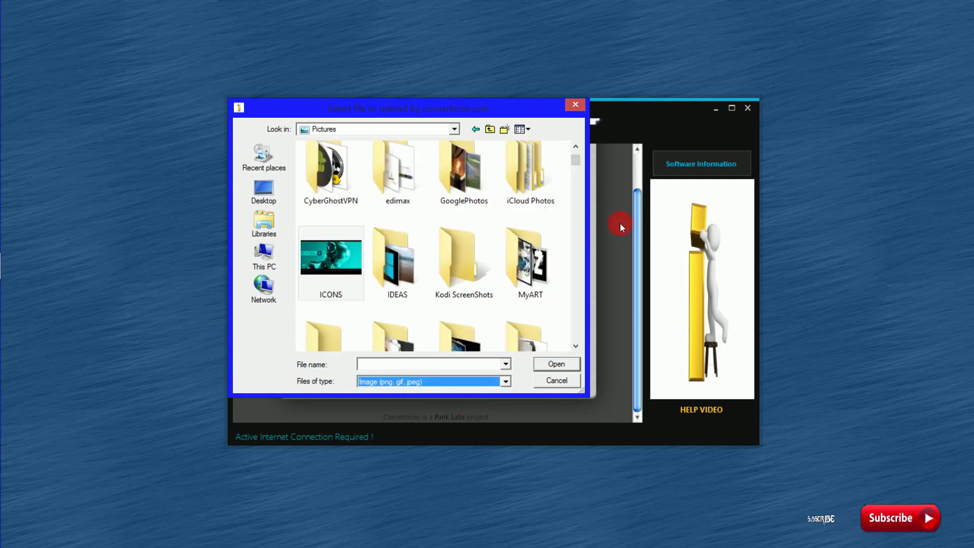
{"action": "left_click_drag", "start_coordinate": [575, 160], "coordinate": [575, 186]}
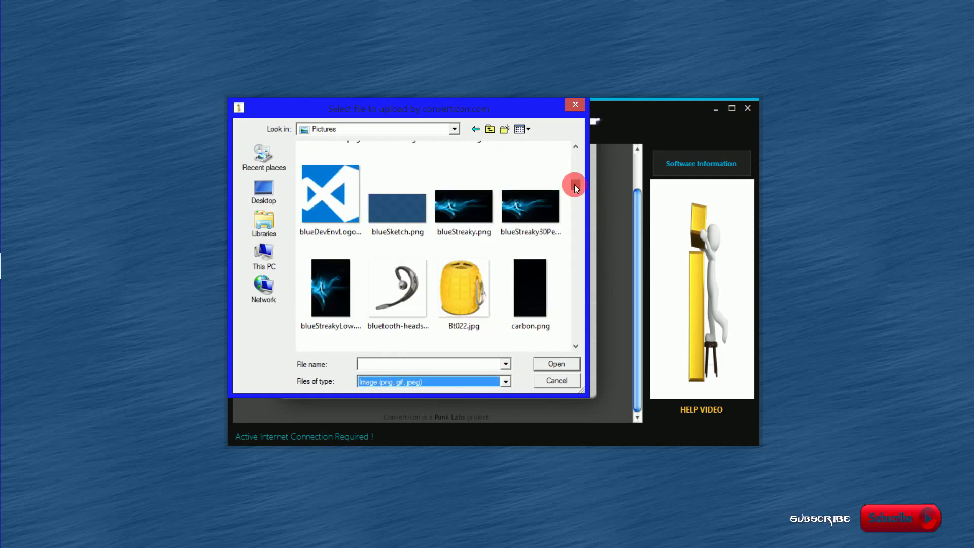
{"action": "left_click", "coordinate": [324, 198]}
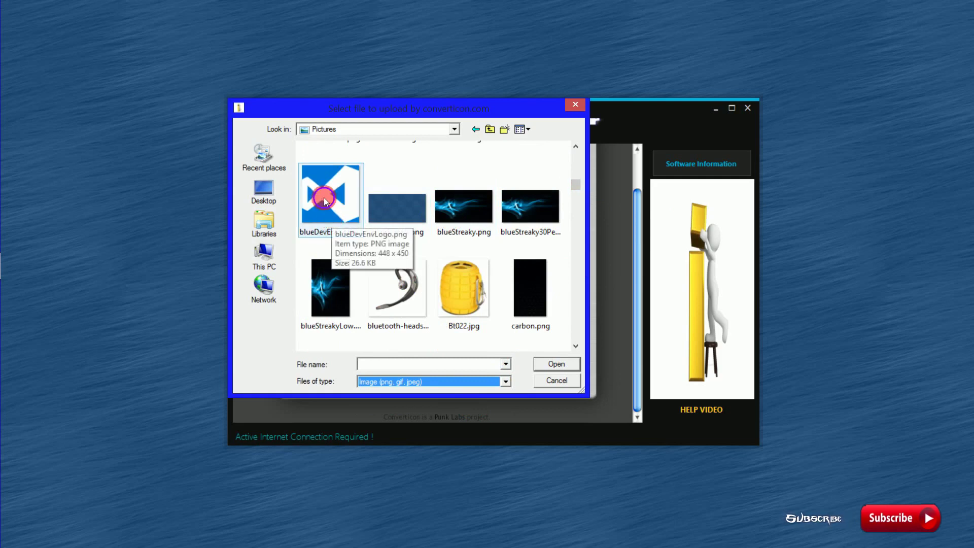
{"action": "left_click", "coordinate": [555, 363]}
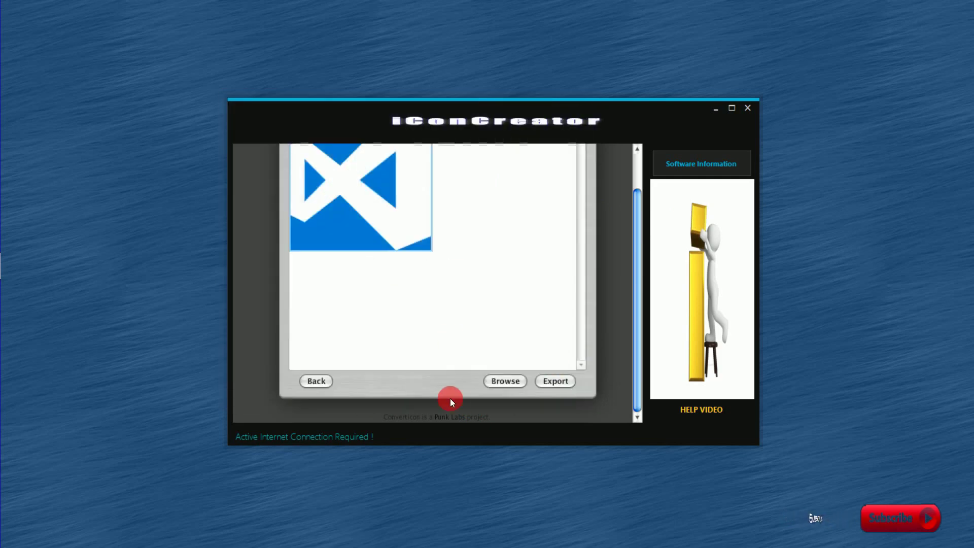
Export the logo as blueDevEnvLogo.ico into the ICONS folder.
{"action": "left_click", "coordinate": [551, 381]}
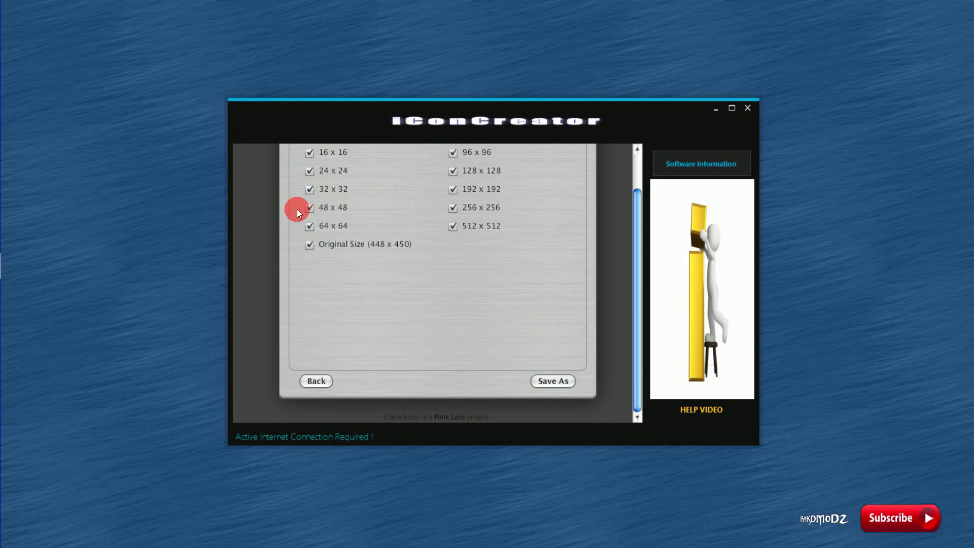
{"action": "left_click", "coordinate": [554, 382]}
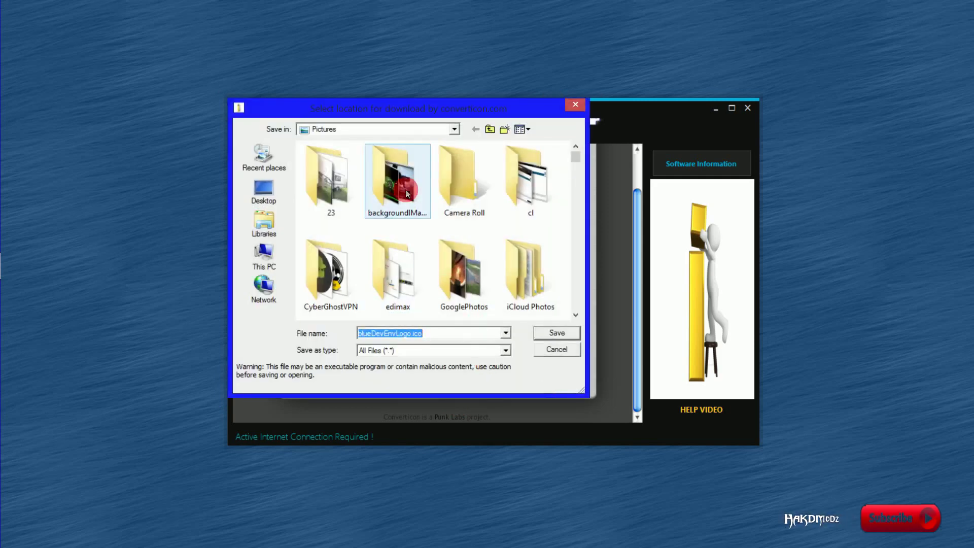
{"action": "left_click", "coordinate": [575, 180]}
{"action": "left_click", "coordinate": [313, 172]}
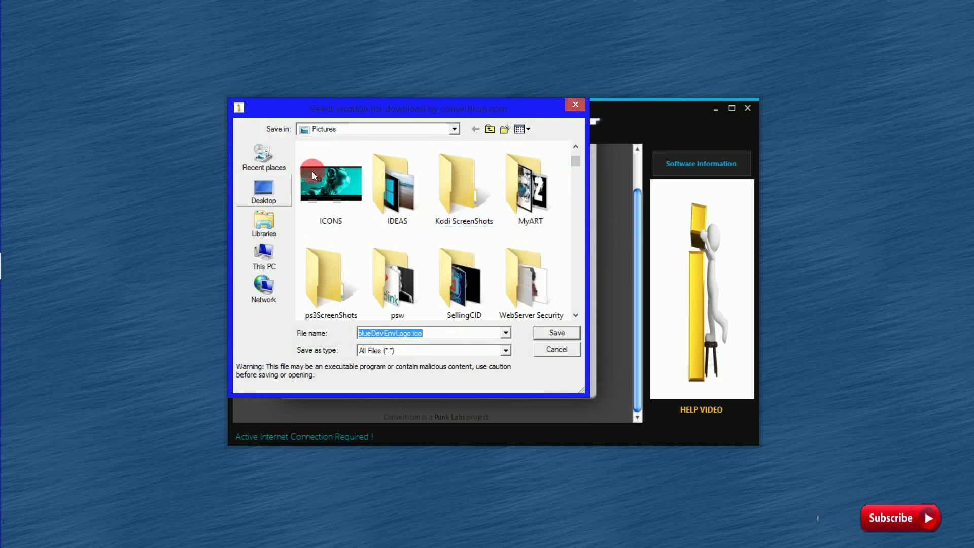
{"action": "double_click", "coordinate": [337, 213]}
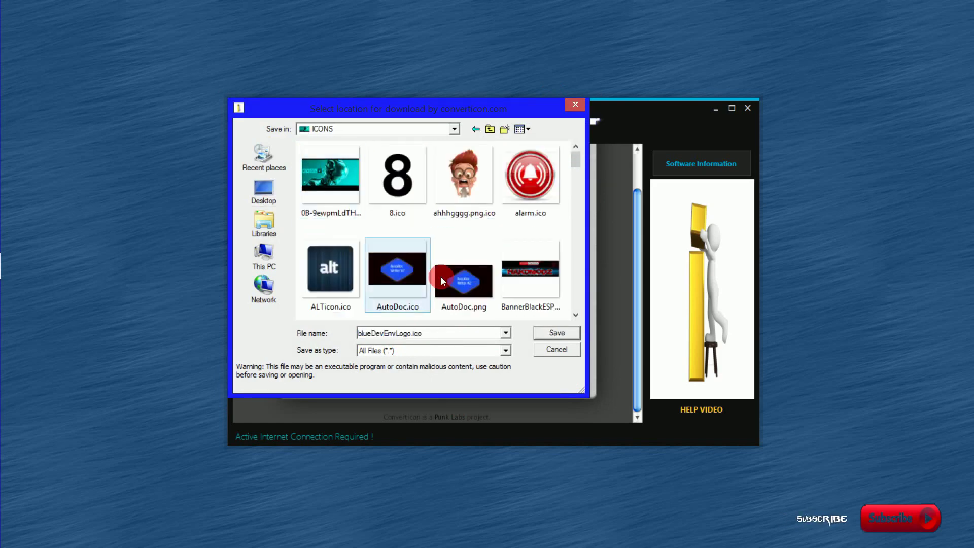
{"action": "left_click", "coordinate": [553, 332]}
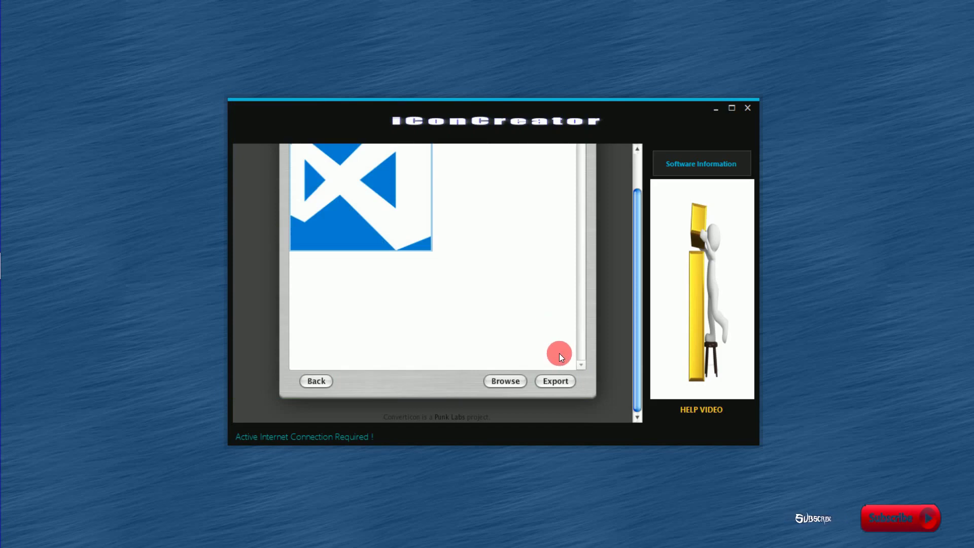
{"action": "left_click", "coordinate": [550, 381]}
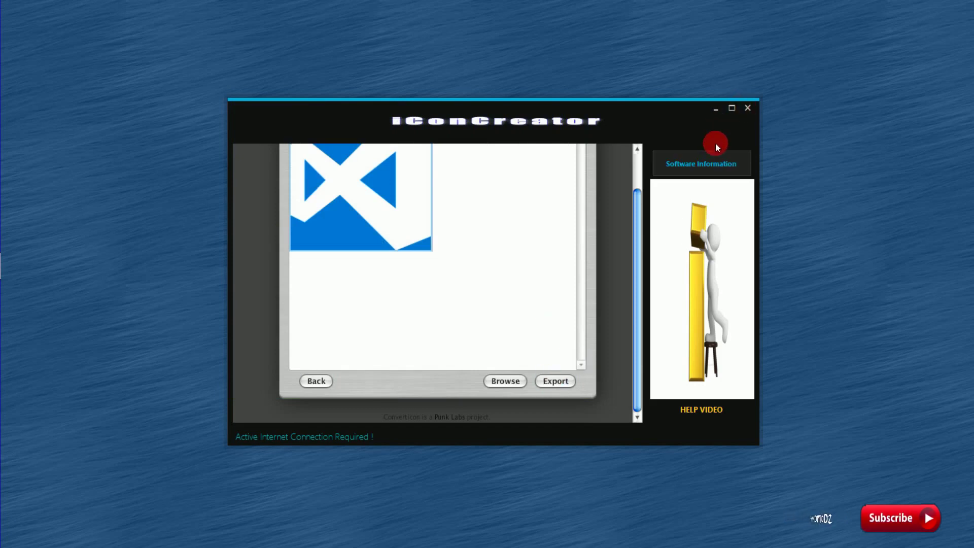
Close iConCreator, move the CurrentlyOnVanControlSystem folder mid-desktop and open its Customize properties.
{"action": "left_click", "coordinate": [747, 108]}
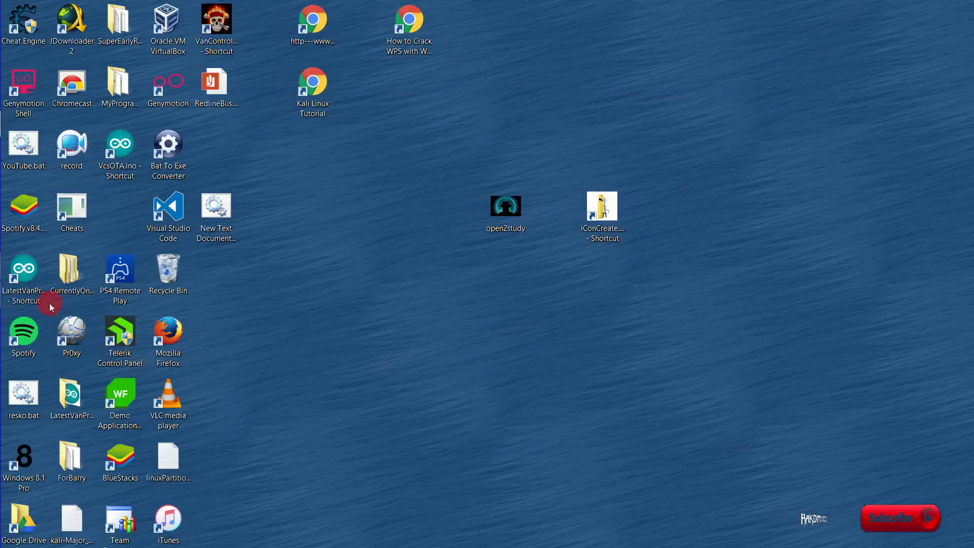
{"action": "left_click", "coordinate": [68, 282]}
{"action": "left_click_drag", "start_coordinate": [67, 280], "coordinate": [455, 325]}
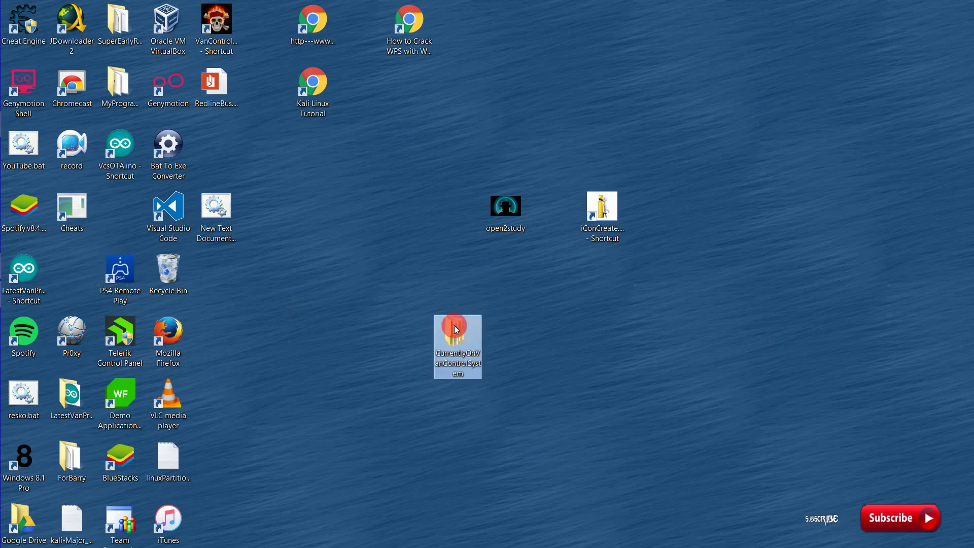
{"action": "right_click", "coordinate": [452, 337]}
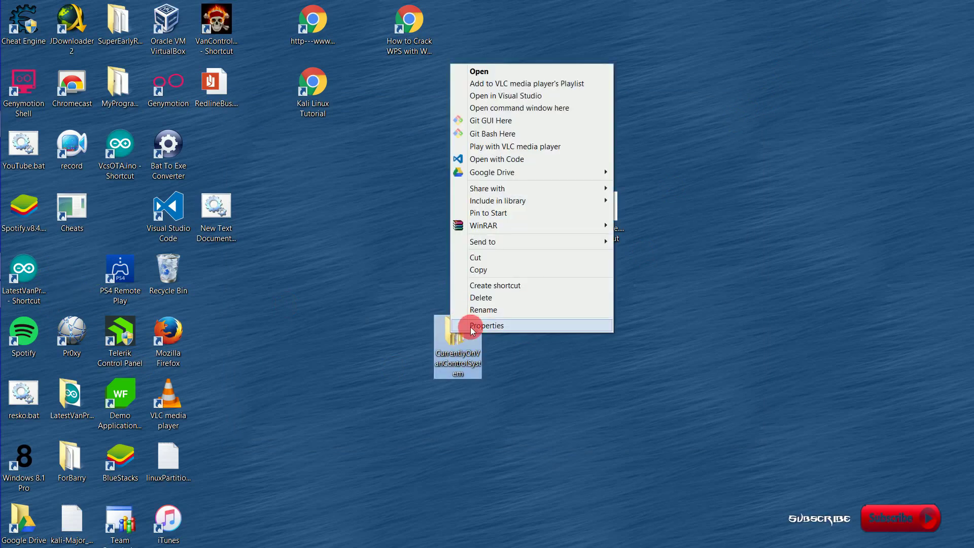
{"action": "left_click", "coordinate": [470, 329]}
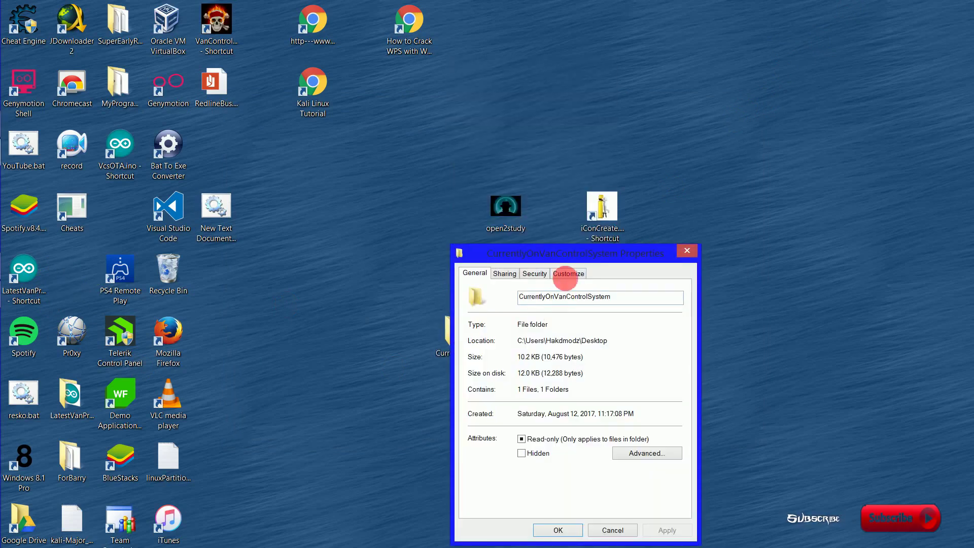
{"action": "left_click", "coordinate": [575, 274]}
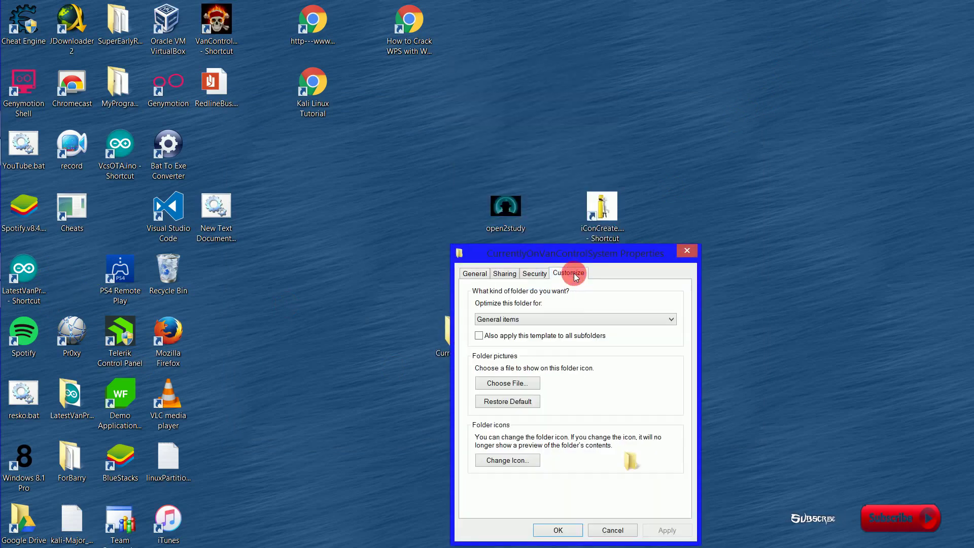
Set JokerGirl.ico from ICONS as the folder's icon and apply it.
{"action": "left_click", "coordinate": [524, 460]}
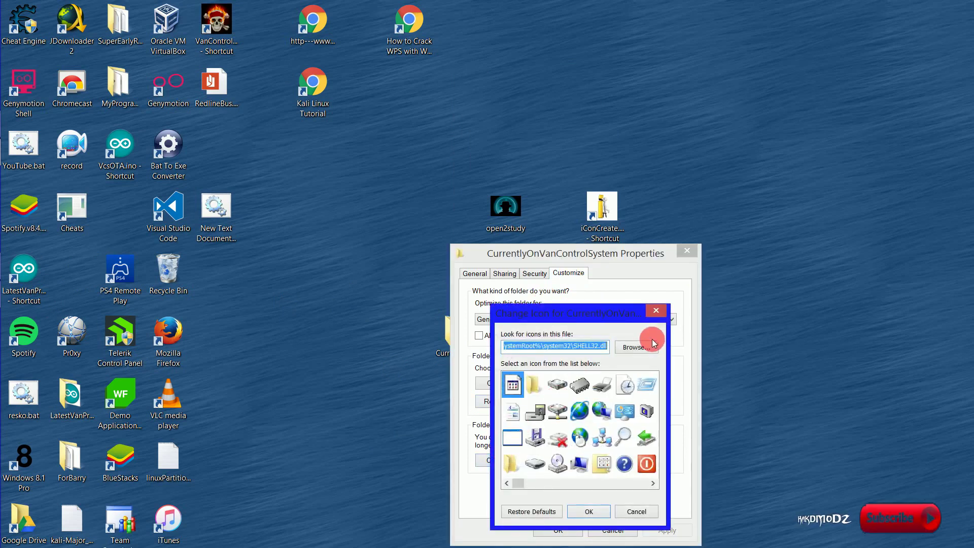
{"action": "left_click", "coordinate": [640, 341]}
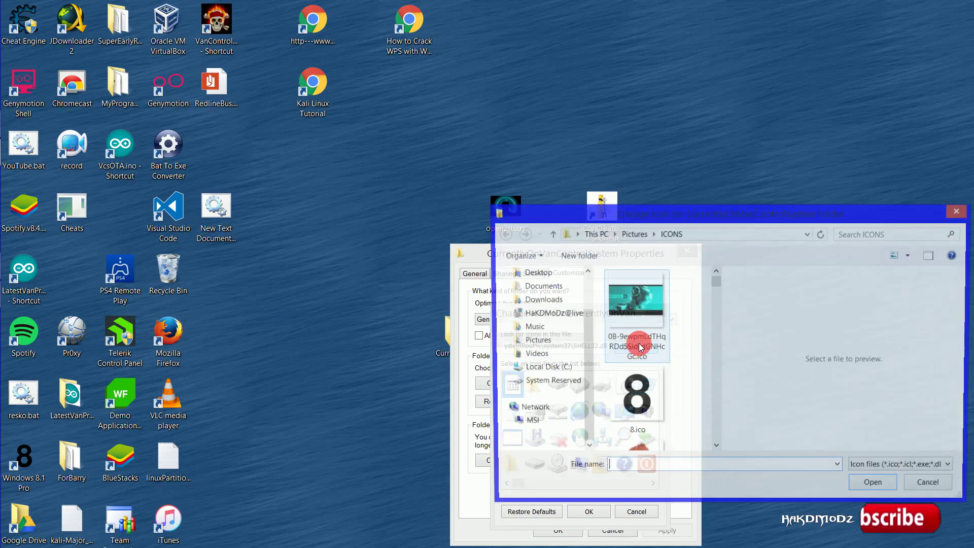
{"action": "left_click_drag", "start_coordinate": [717, 281], "coordinate": [733, 334]}
{"action": "left_click", "coordinate": [638, 406]}
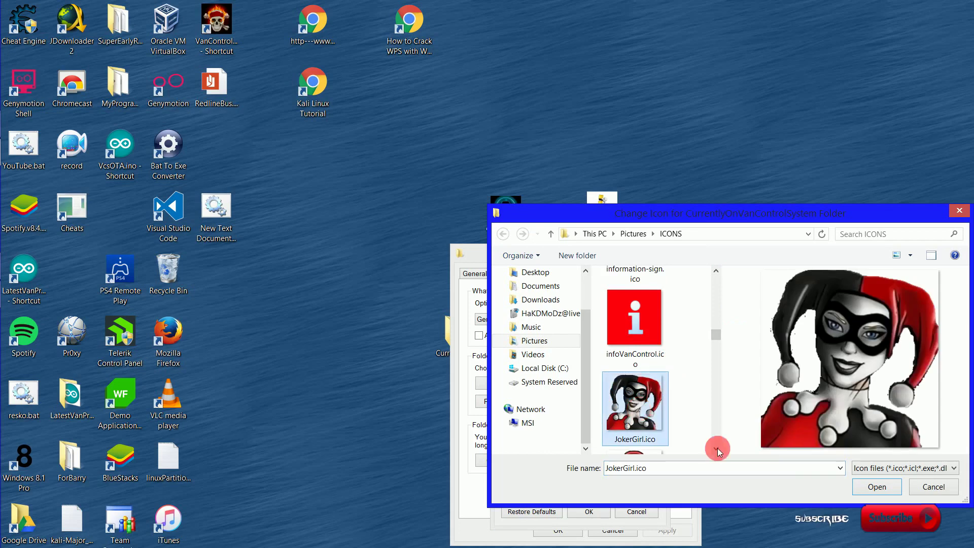
{"action": "left_click", "coordinate": [875, 487]}
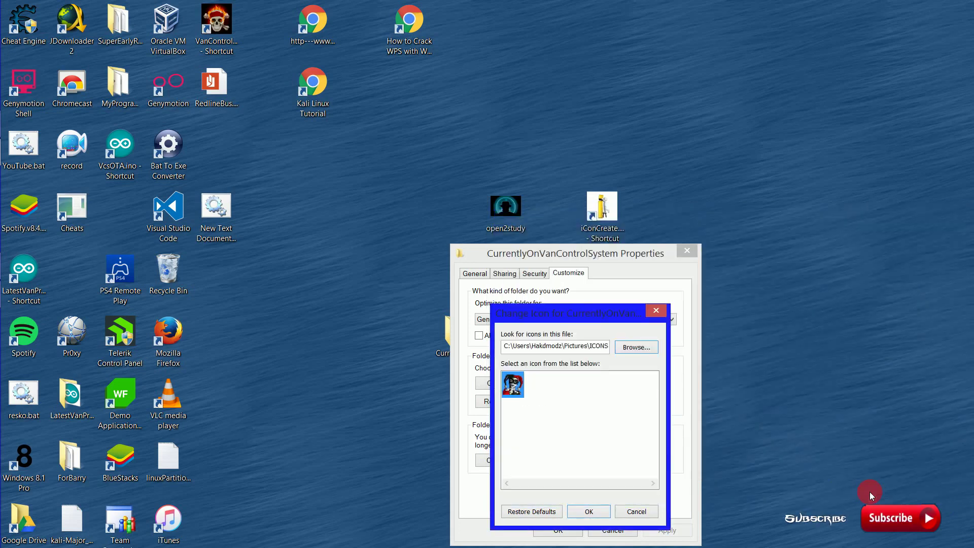
{"action": "left_click", "coordinate": [589, 513]}
{"action": "left_click", "coordinate": [668, 527]}
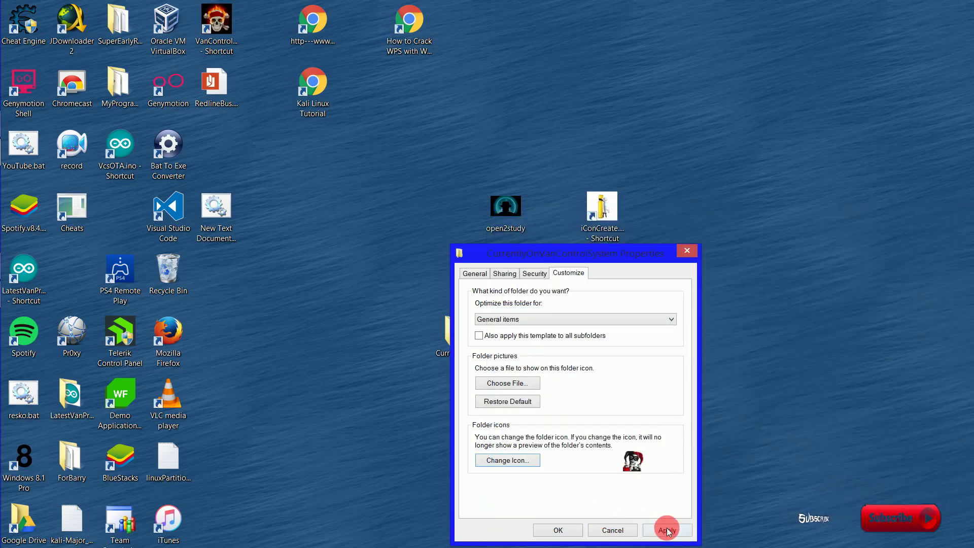
{"action": "left_click", "coordinate": [563, 533]}
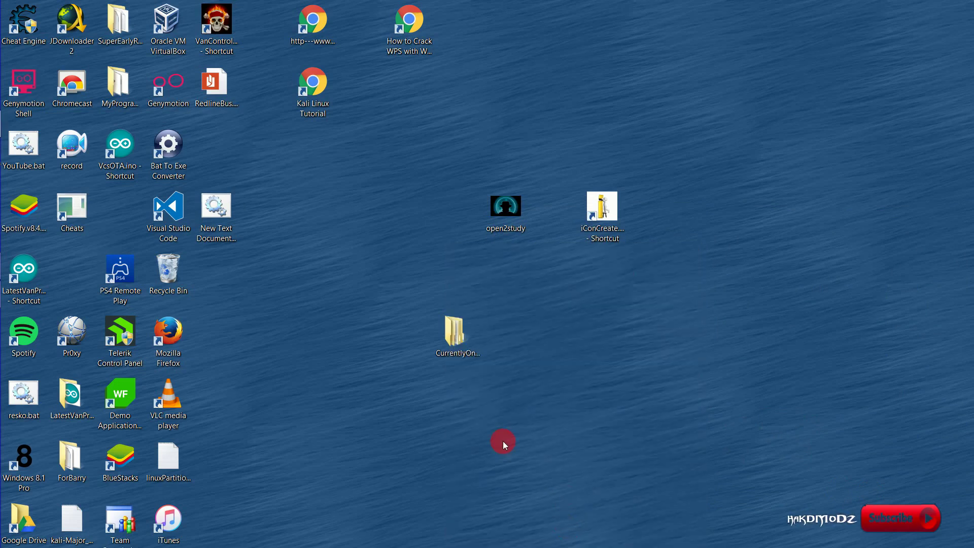
Refresh the desktop so the folder shows the JokerGirl icon, then reopen the desktop shortcut menu.
{"action": "key", "text": "F5"}
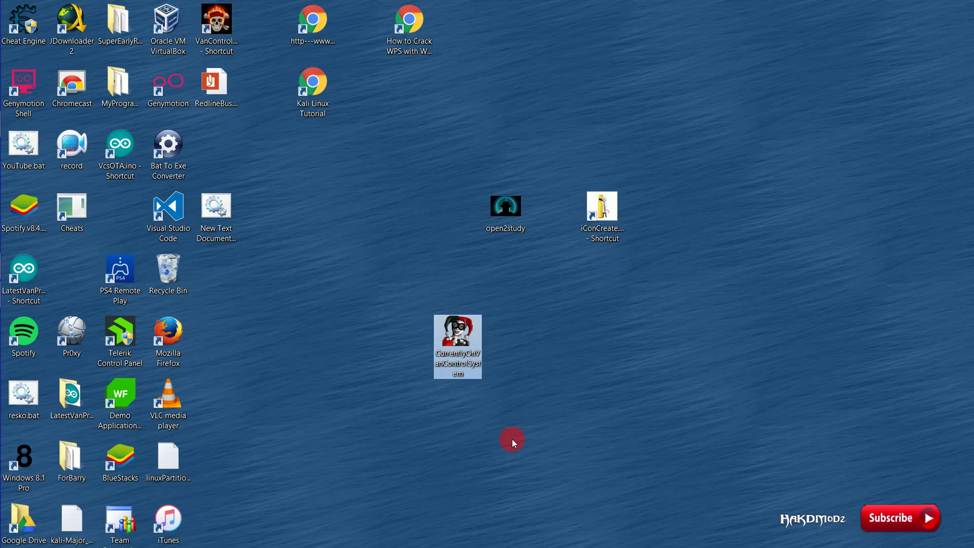
{"action": "right_click", "coordinate": [539, 385]}
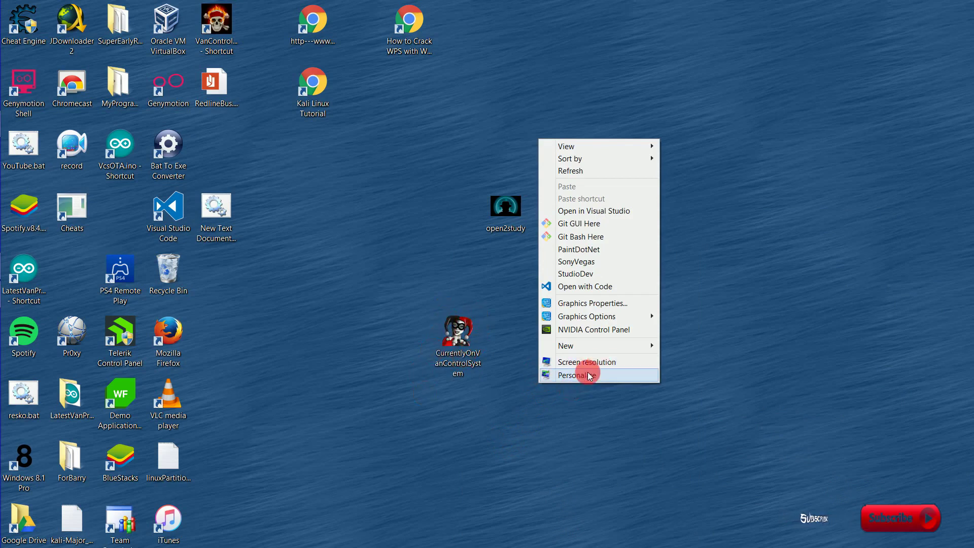
{"action": "left_click", "coordinate": [568, 407]}
{"action": "right_click", "coordinate": [408, 243]}
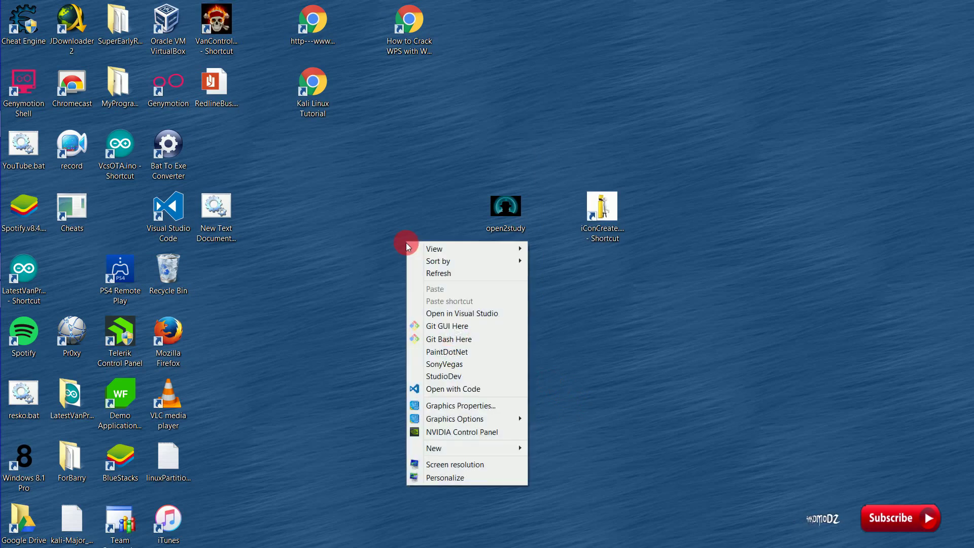
Launch Paint.NET from the desktop menu's PaintDotNet entry, starting with a blank 800 × 600 image.
{"action": "left_click", "coordinate": [456, 352]}
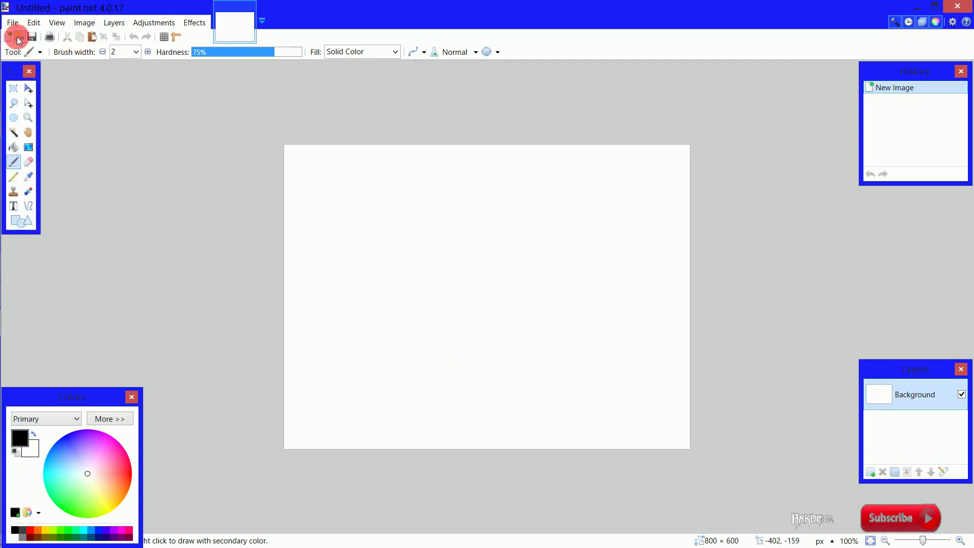
Bring up the Open dialog and browse through the backgroundIMages folder.
{"action": "left_click", "coordinate": [18, 36]}
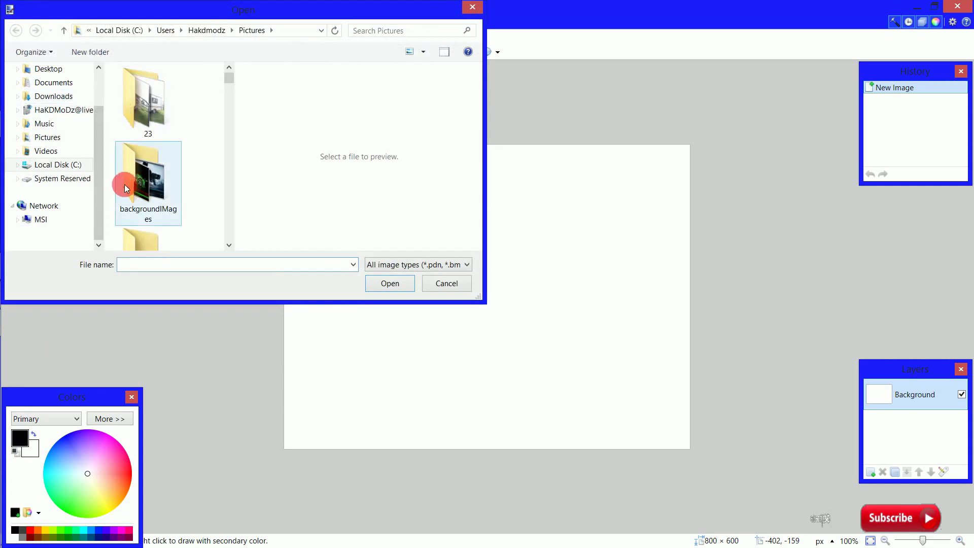
{"action": "double_click", "coordinate": [147, 175]}
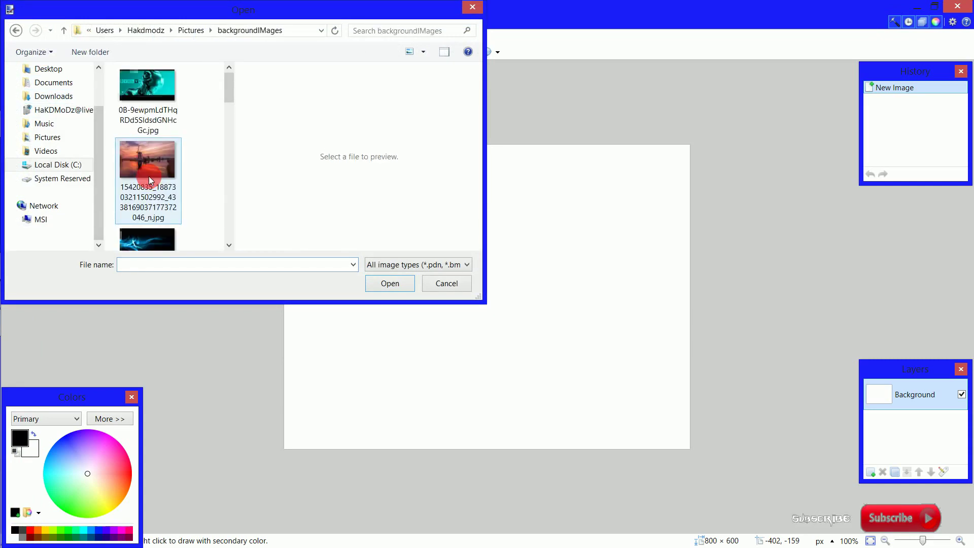
{"action": "scroll", "coordinate": [222, 179], "scroll_direction": "down", "scroll_amount": 6}
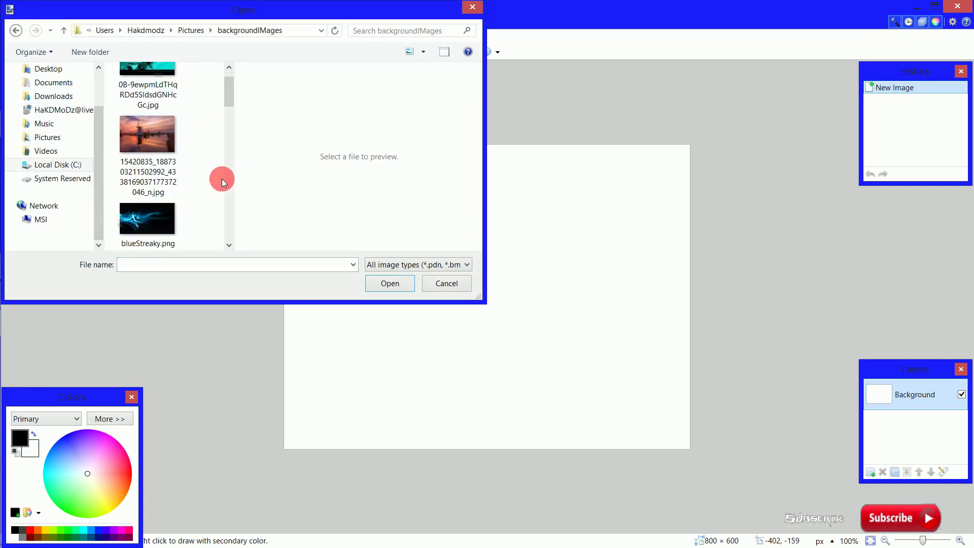
{"action": "scroll", "coordinate": [221, 179], "scroll_direction": "down", "scroll_amount": 5}
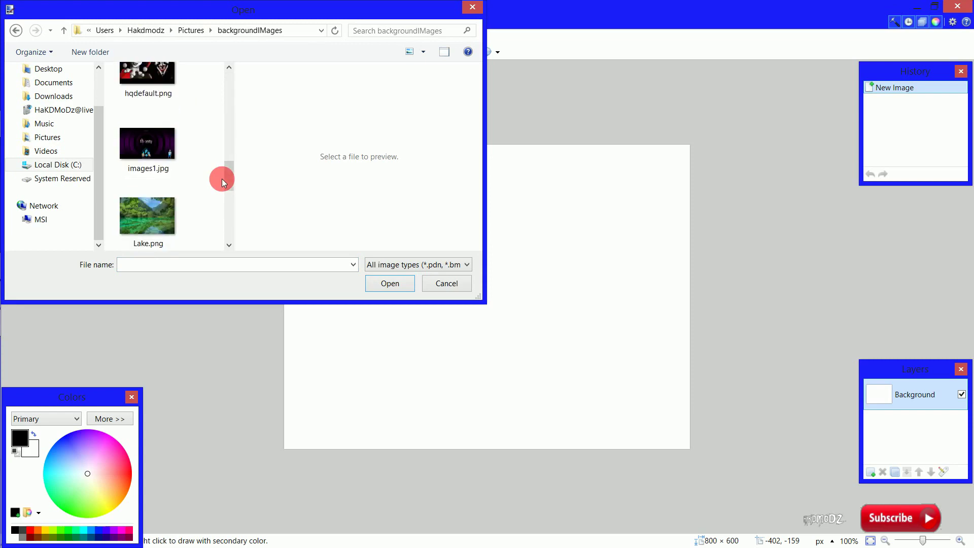
{"action": "scroll", "coordinate": [221, 179], "scroll_direction": "down", "scroll_amount": 1}
{"action": "scroll", "coordinate": [221, 178], "scroll_direction": "down", "scroll_amount": 1}
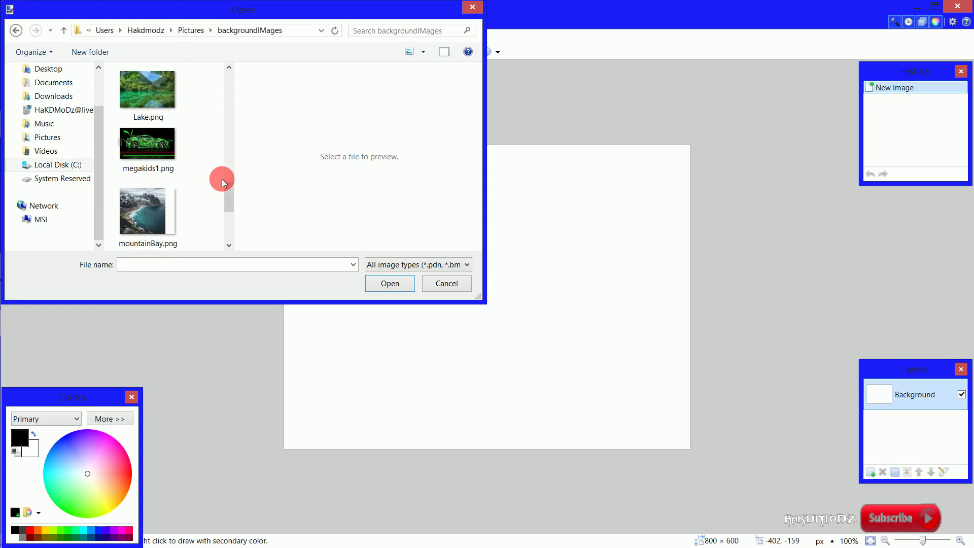
{"action": "scroll", "coordinate": [221, 179], "scroll_direction": "down", "scroll_amount": 3}
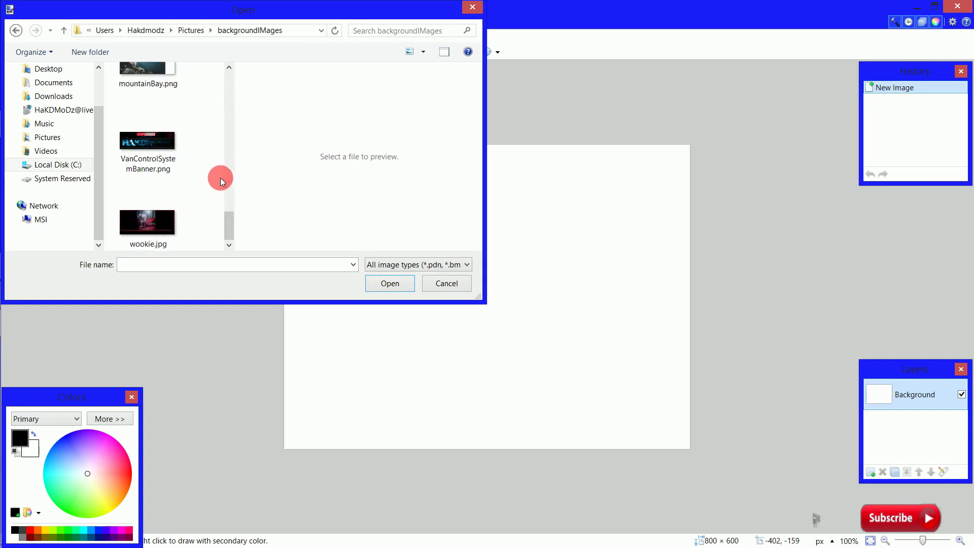
Return to Pictures, enter the IDEAS folder and select #2streamLineStartupService.png.
{"action": "left_click", "coordinate": [196, 30]}
{"action": "scroll", "coordinate": [199, 122], "scroll_direction": "down", "scroll_amount": 5}
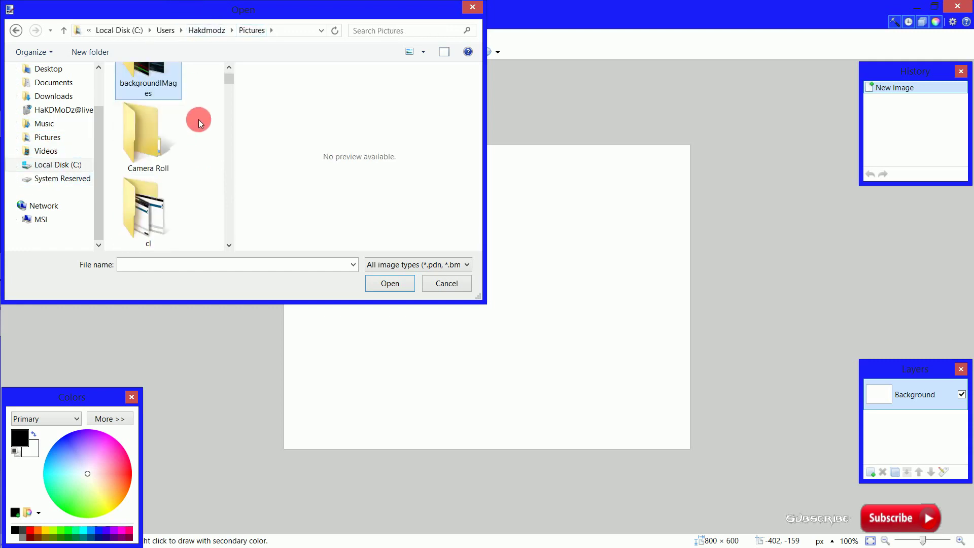
{"action": "scroll", "coordinate": [198, 120], "scroll_direction": "down", "scroll_amount": 4}
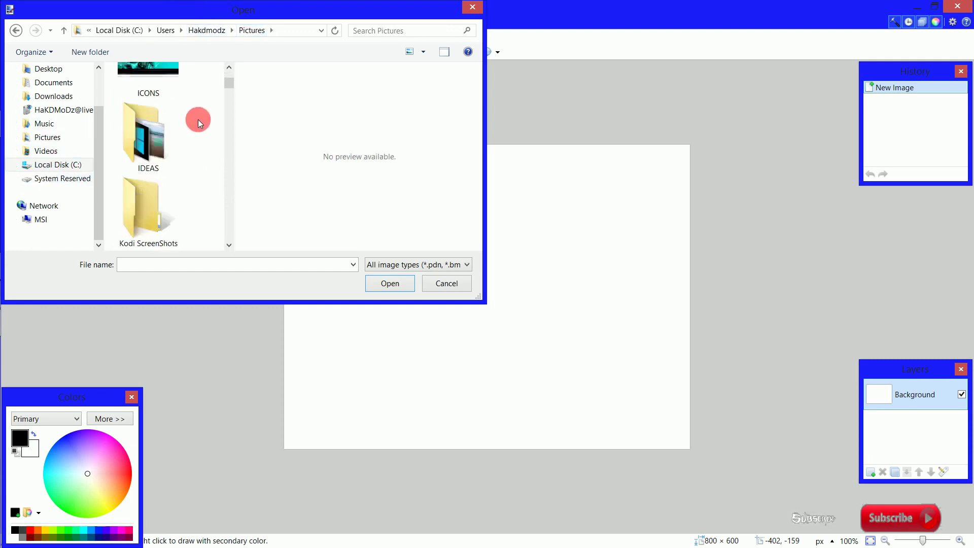
{"action": "double_click", "coordinate": [143, 134]}
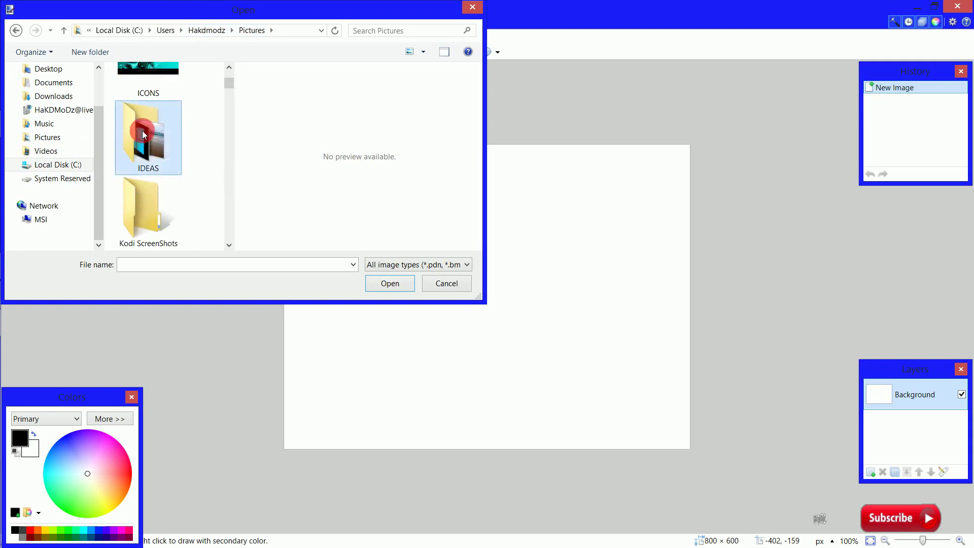
{"action": "left_click", "coordinate": [152, 175]}
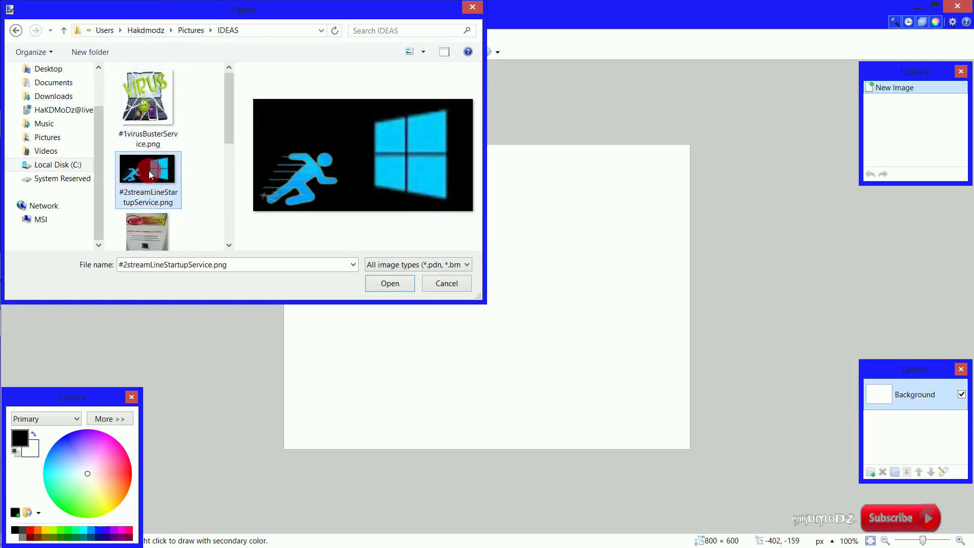
Open the image and erase its black background to transparency using the Magic Wand.
{"action": "left_click", "coordinate": [391, 285]}
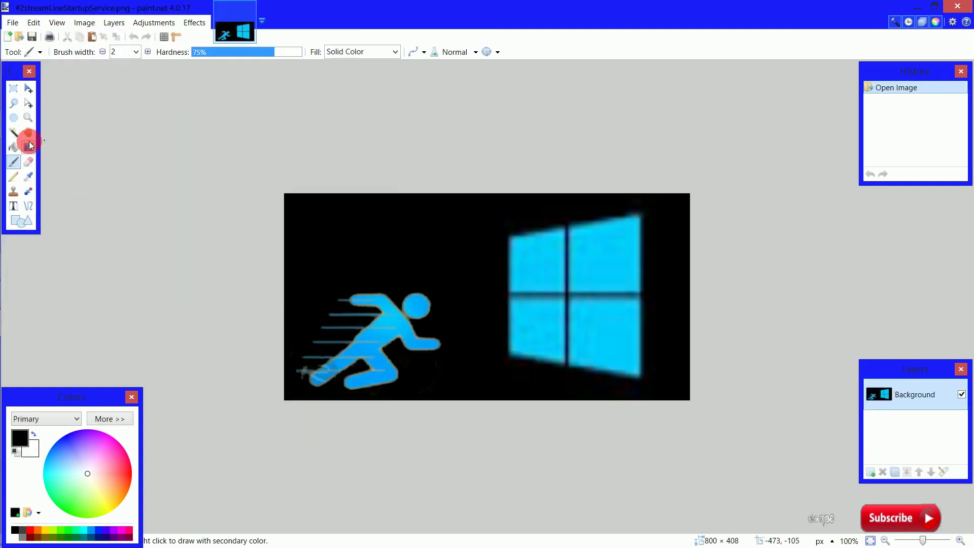
{"action": "left_click", "coordinate": [14, 132]}
{"action": "left_click", "coordinate": [350, 250]}
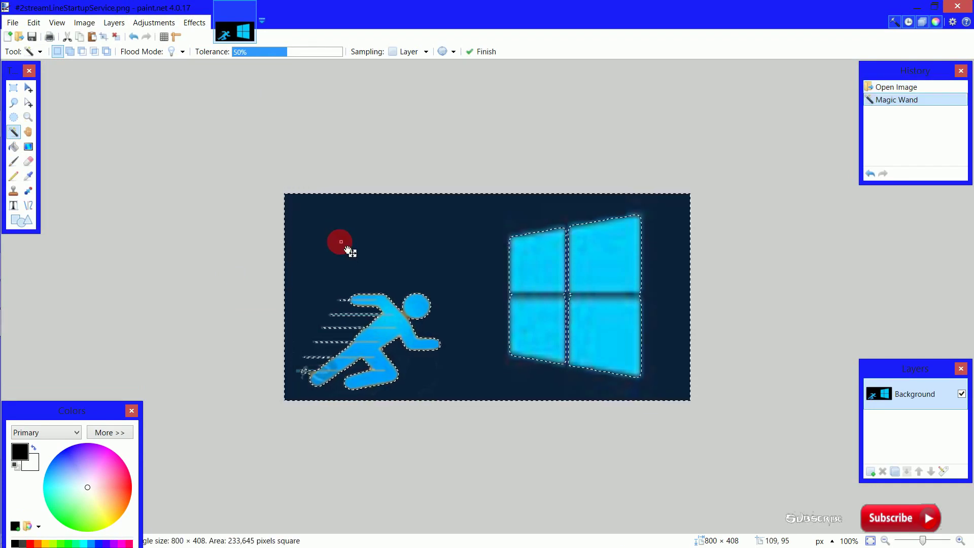
{"action": "key", "text": "Delete"}
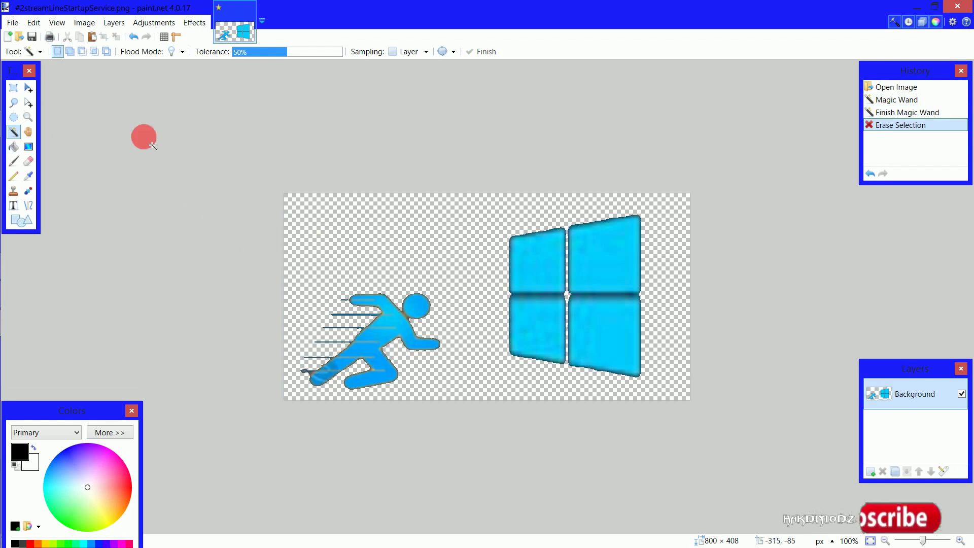
Save #2streamLineStartupService.png with the default PNG settings and close Paint.NET.
{"action": "left_click", "coordinate": [32, 37]}
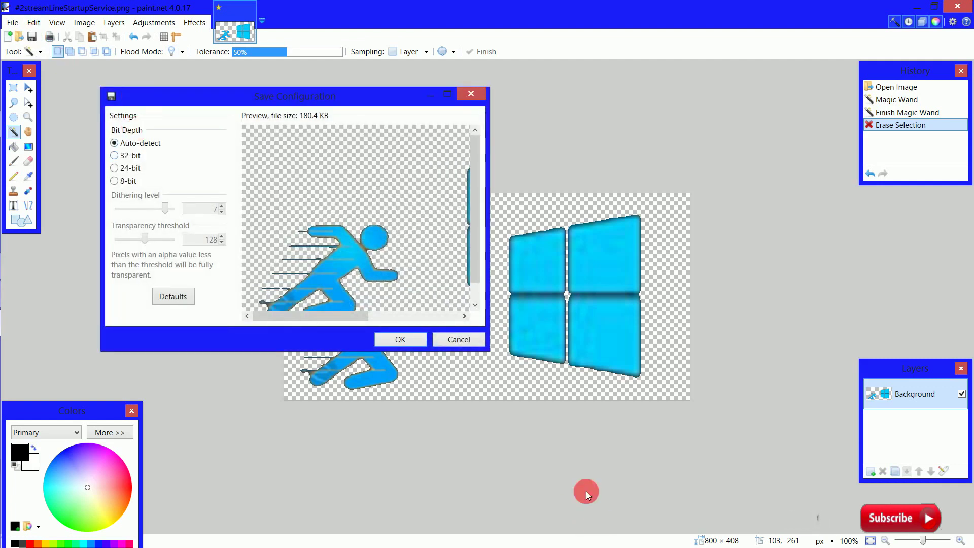
{"action": "left_click", "coordinate": [400, 338]}
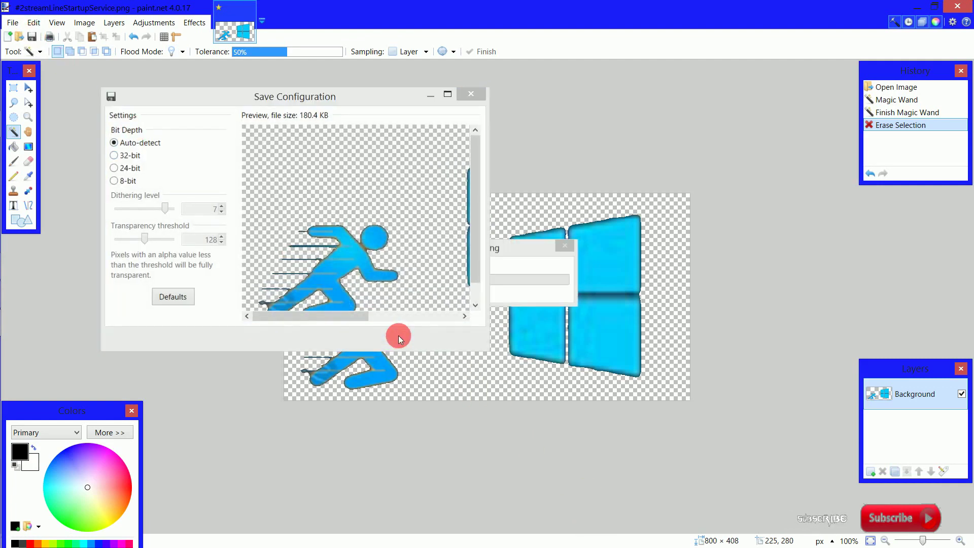
{"action": "left_click", "coordinate": [959, 6]}
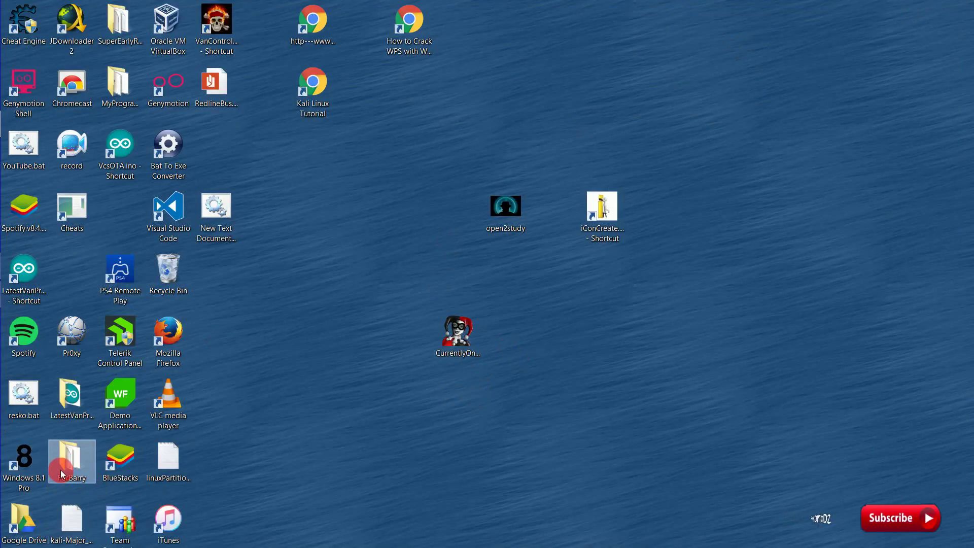
{"action": "left_click", "coordinate": [120, 81]}
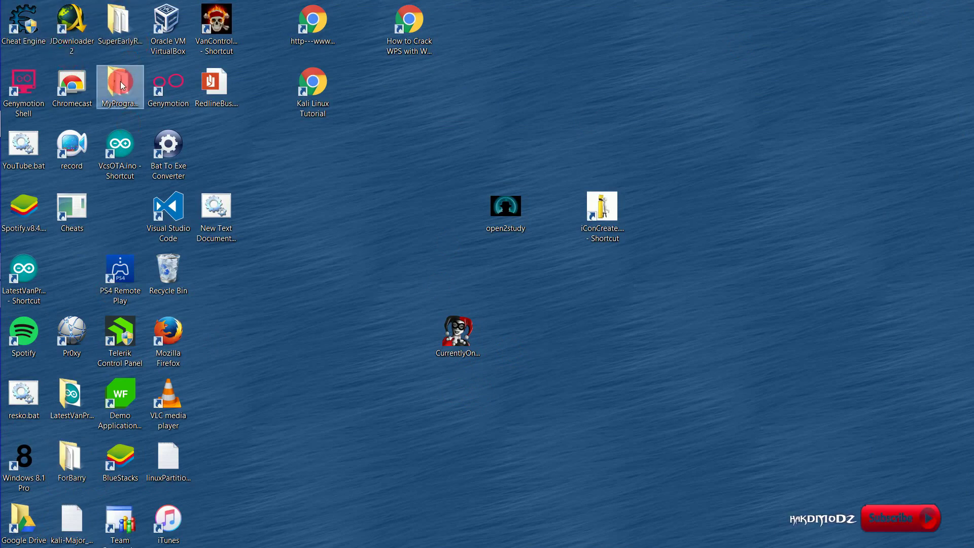
{"action": "left_click_drag", "start_coordinate": [119, 23], "coordinate": [568, 58]}
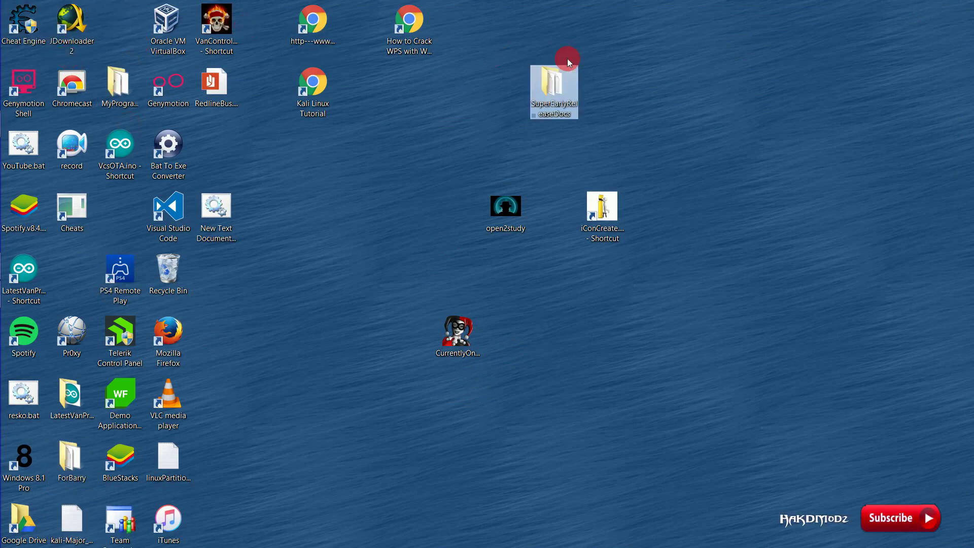
{"action": "left_click", "coordinate": [548, 98]}
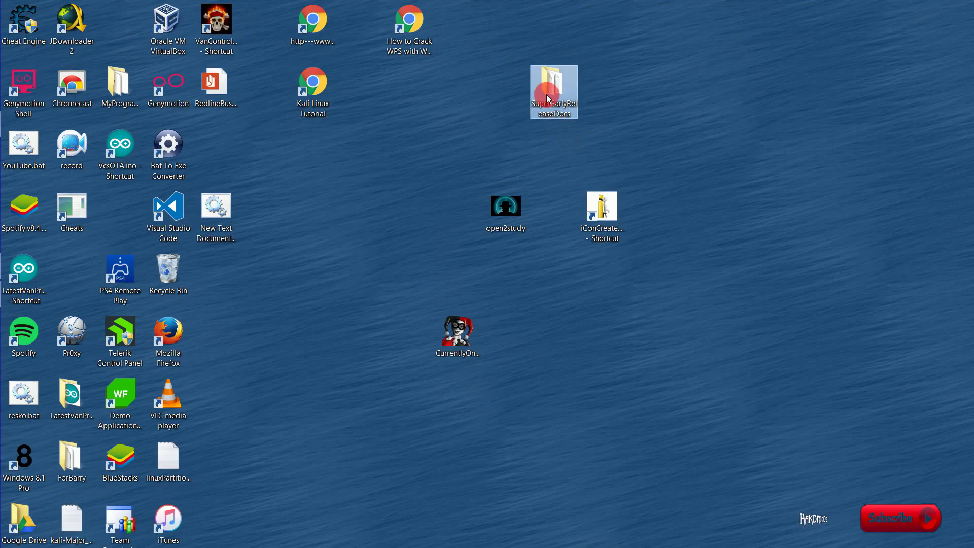
{"action": "right_click", "coordinate": [549, 98]}
{"action": "left_click", "coordinate": [455, 110]}
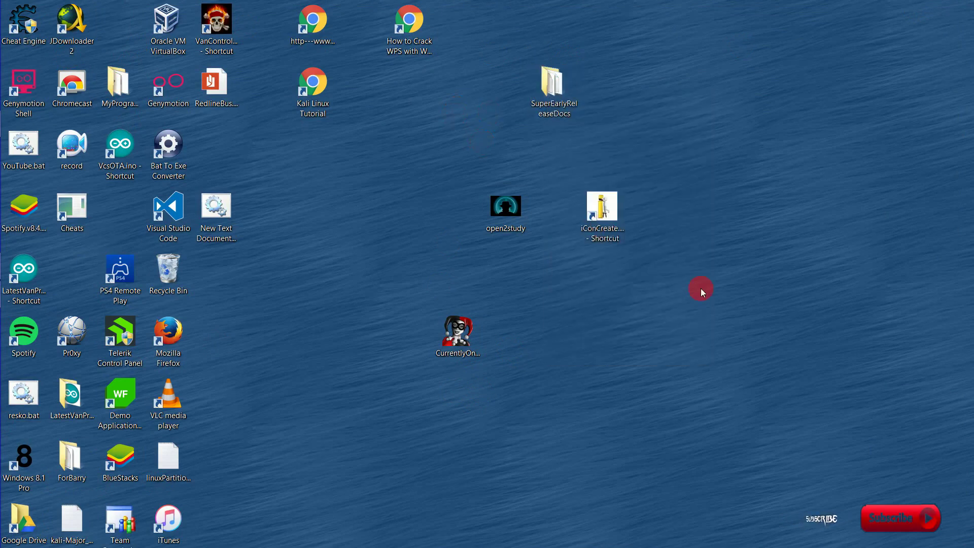
{"action": "left_click", "coordinate": [589, 202]}
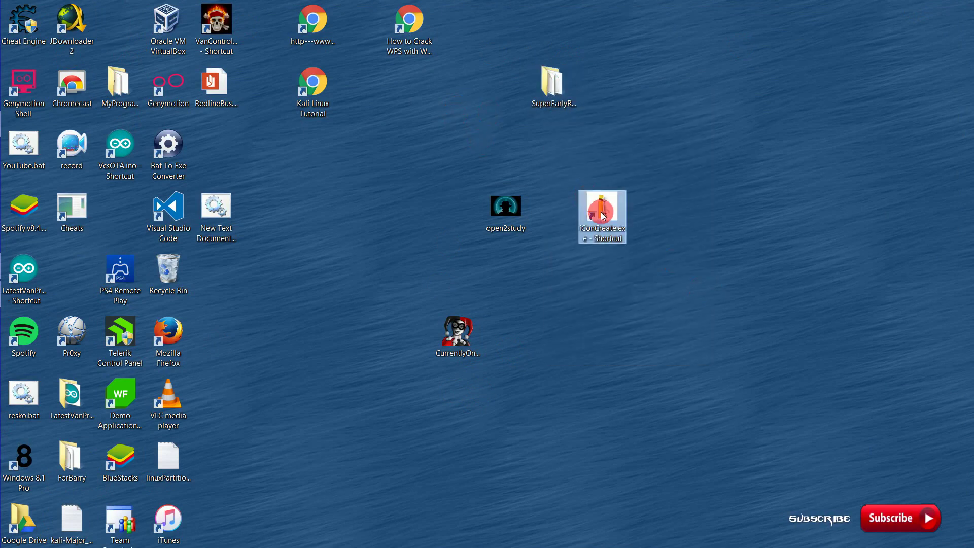
Relaunch iConCreator and load #2streamLineStartupService.png from Pictures\IDEAS, with file type set to Image.
{"action": "double_click", "coordinate": [603, 217]}
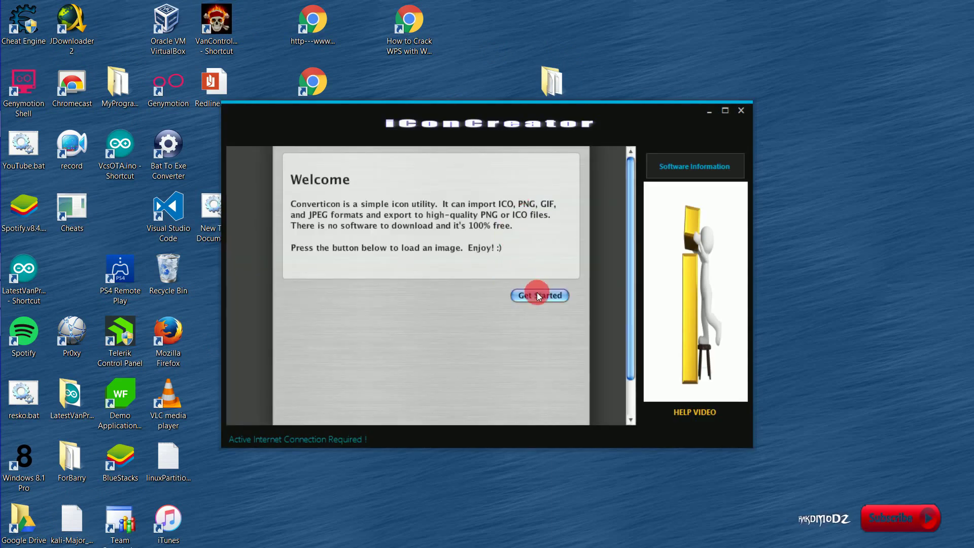
{"action": "left_click", "coordinate": [537, 294]}
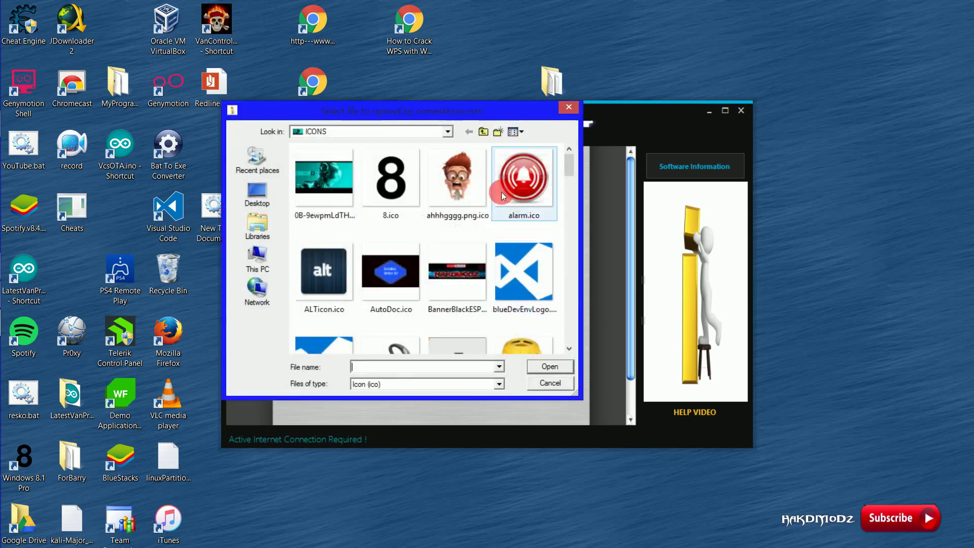
{"action": "left_click", "coordinate": [468, 384]}
{"action": "left_click", "coordinate": [434, 413]}
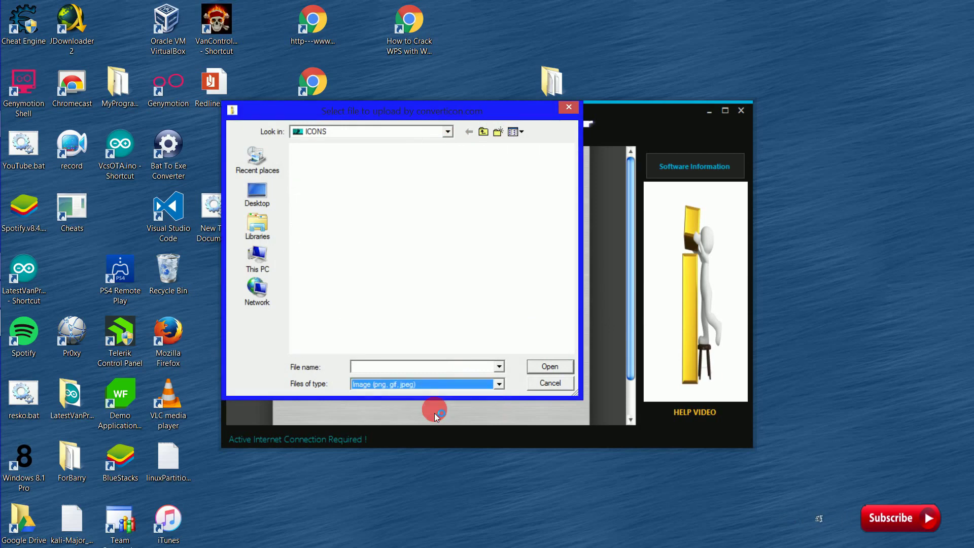
{"action": "left_click", "coordinate": [483, 132]}
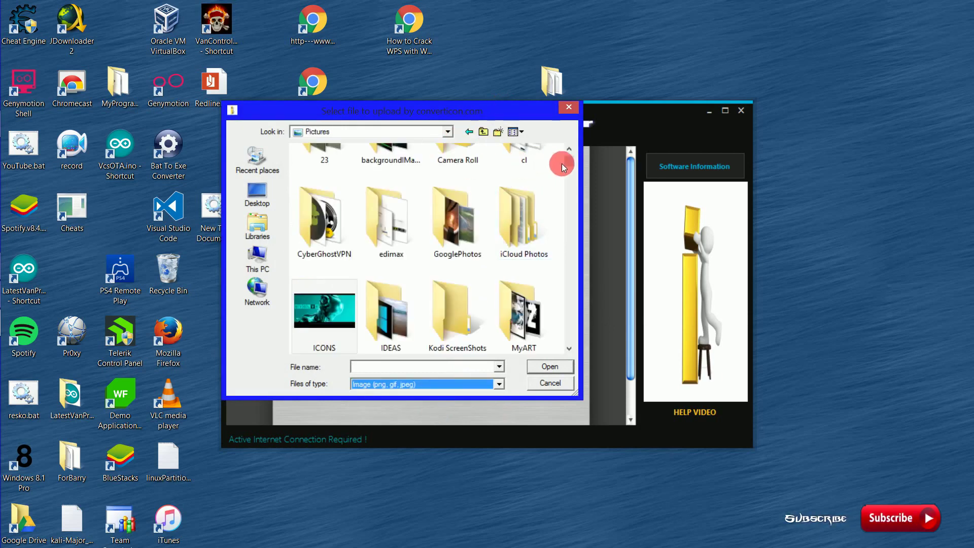
{"action": "scroll", "coordinate": [562, 163], "scroll_direction": "down", "scroll_amount": 10}
{"action": "scroll", "coordinate": [571, 163], "scroll_direction": "up", "scroll_amount": 5}
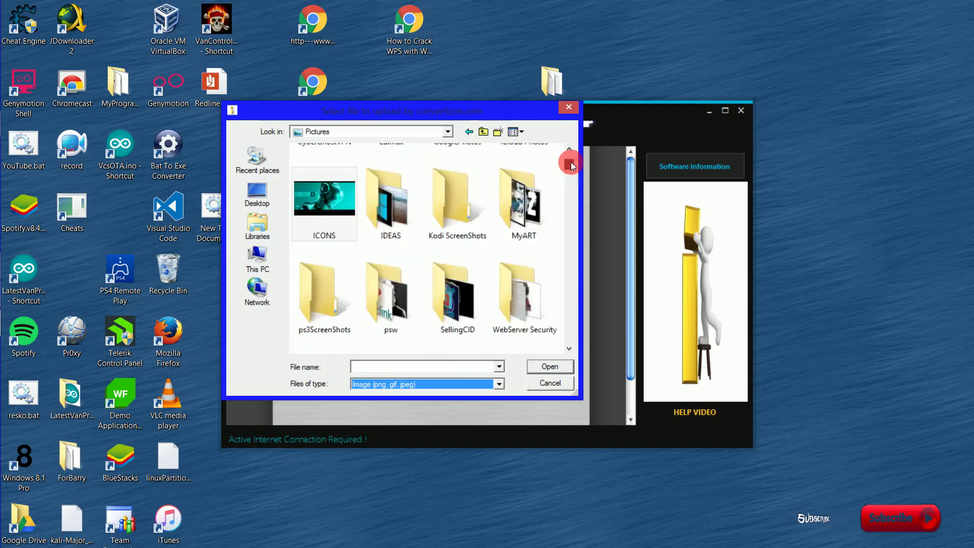
{"action": "double_click", "coordinate": [376, 202]}
{"action": "double_click", "coordinate": [376, 200]}
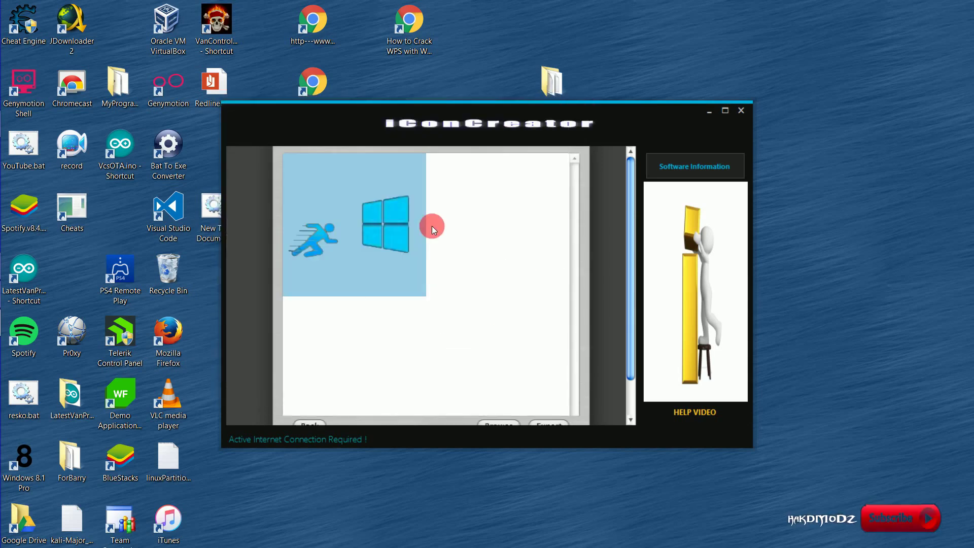
In the icon export options, tick the 16, 48, 64, 96, 192 and 512 x 512 sizes.
{"action": "left_click", "coordinate": [543, 420]}
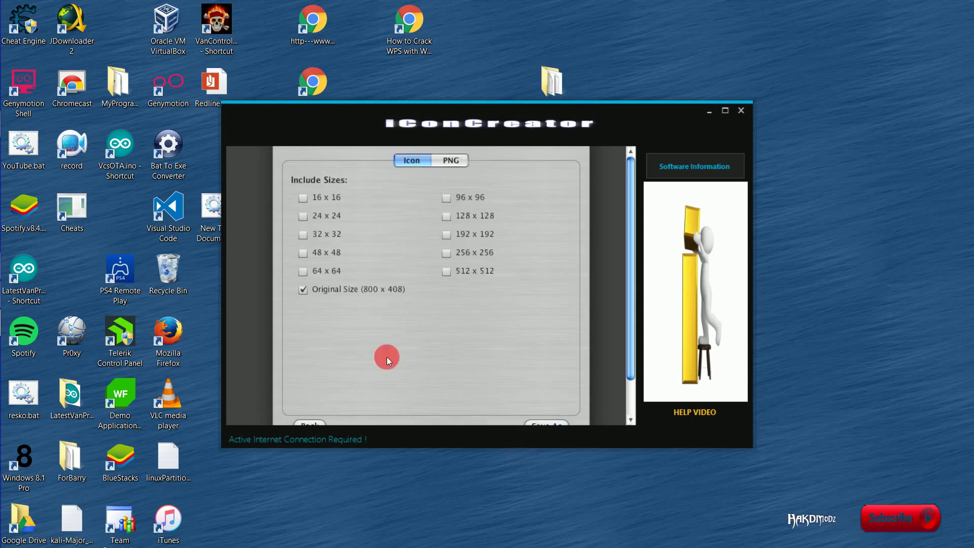
{"action": "left_click", "coordinate": [302, 198]}
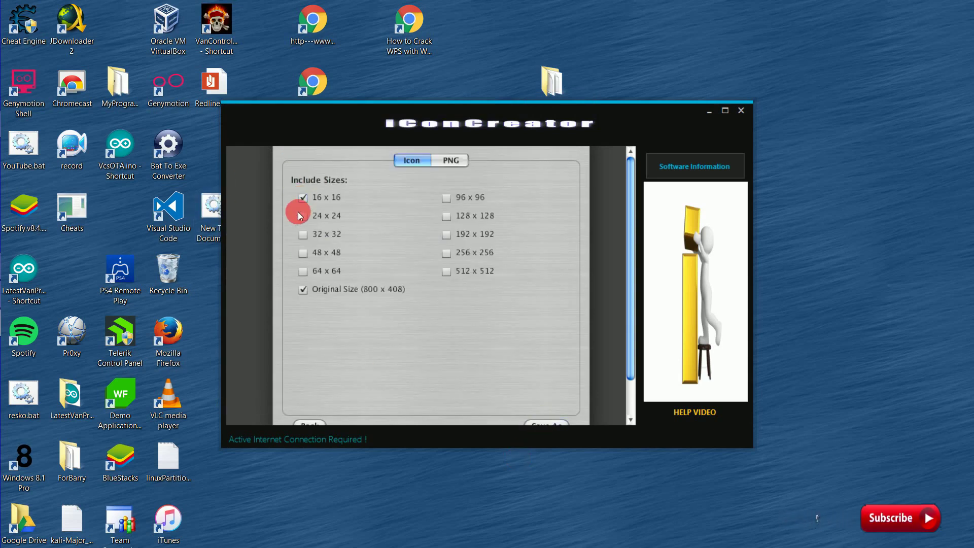
{"action": "left_click", "coordinate": [304, 253]}
{"action": "left_click", "coordinate": [303, 270]}
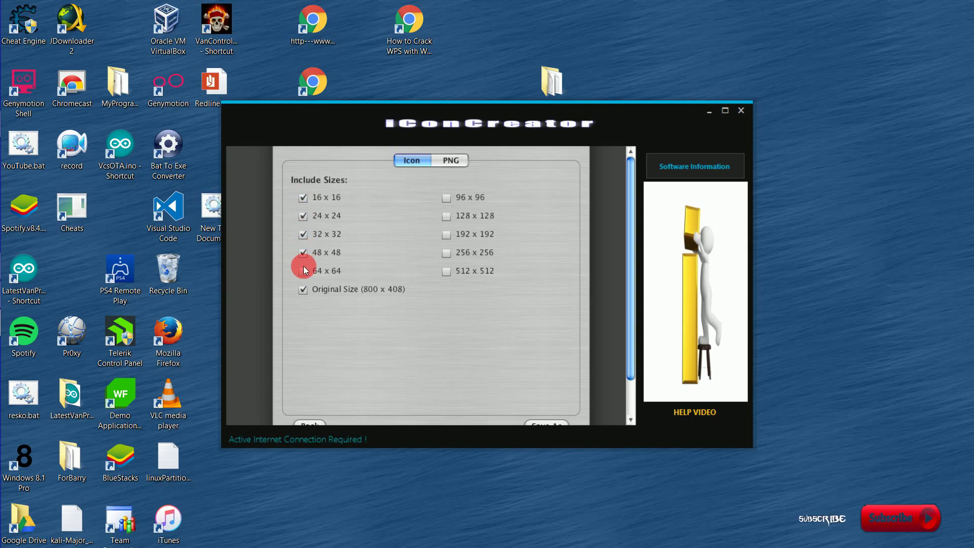
{"action": "left_click", "coordinate": [447, 199]}
{"action": "left_click", "coordinate": [446, 234]}
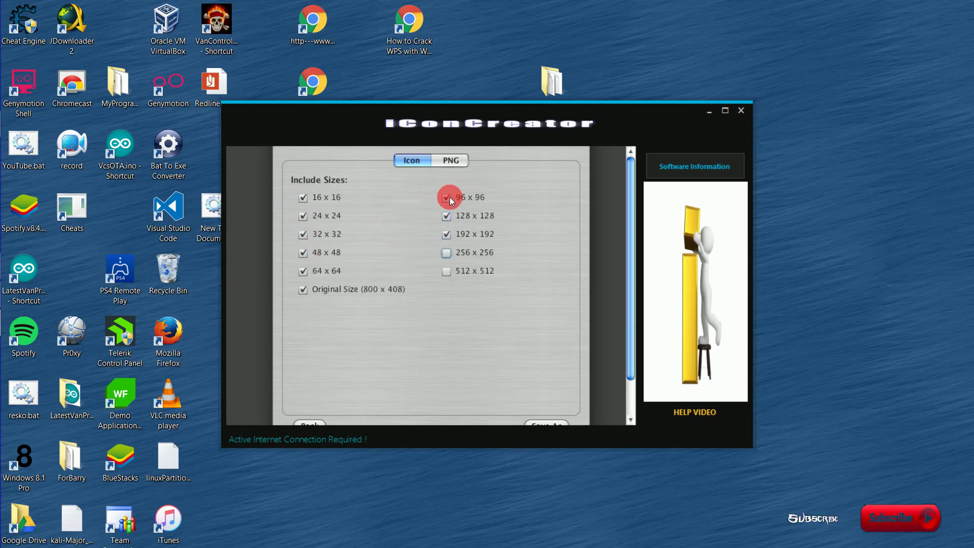
{"action": "left_click", "coordinate": [447, 272]}
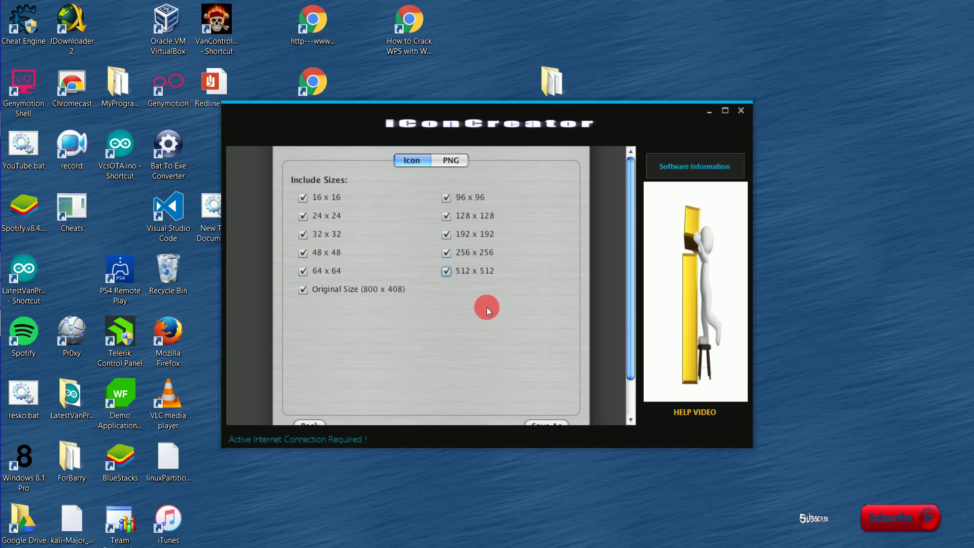
Save the converted icon as #2streamLineStartupService.ico into the Pictures\ICONS folder.
{"action": "left_click", "coordinate": [564, 424]}
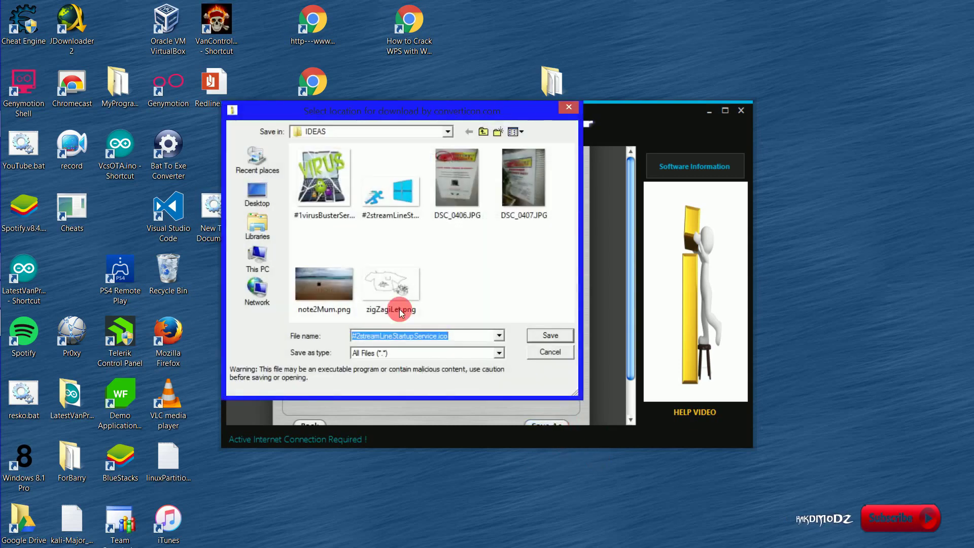
{"action": "left_click", "coordinate": [409, 178]}
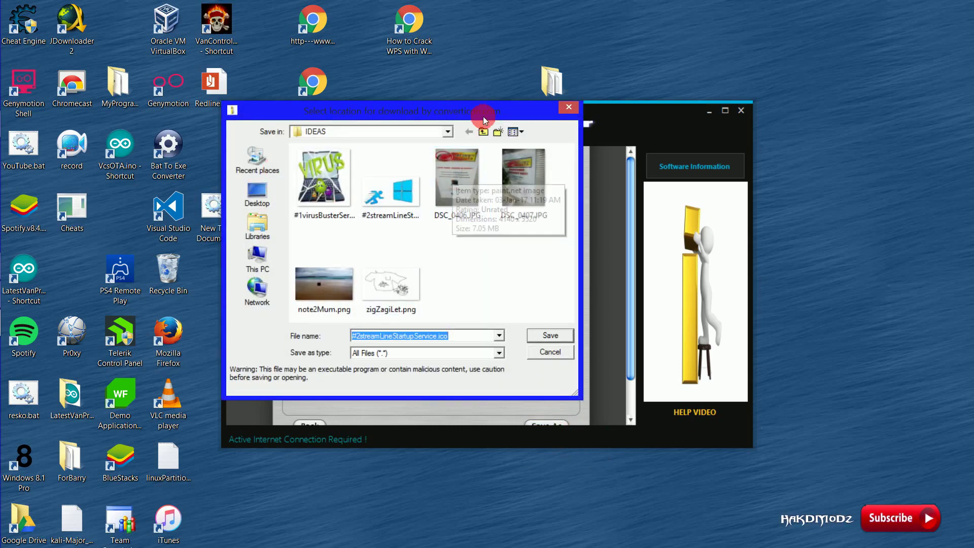
{"action": "left_click", "coordinate": [485, 133]}
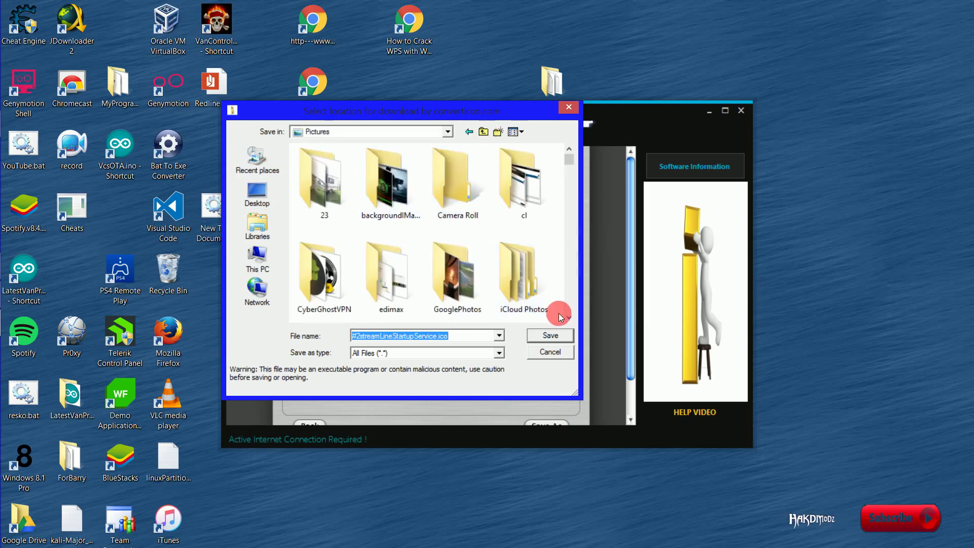
{"action": "left_click", "coordinate": [570, 218]}
{"action": "left_click", "coordinate": [330, 171]}
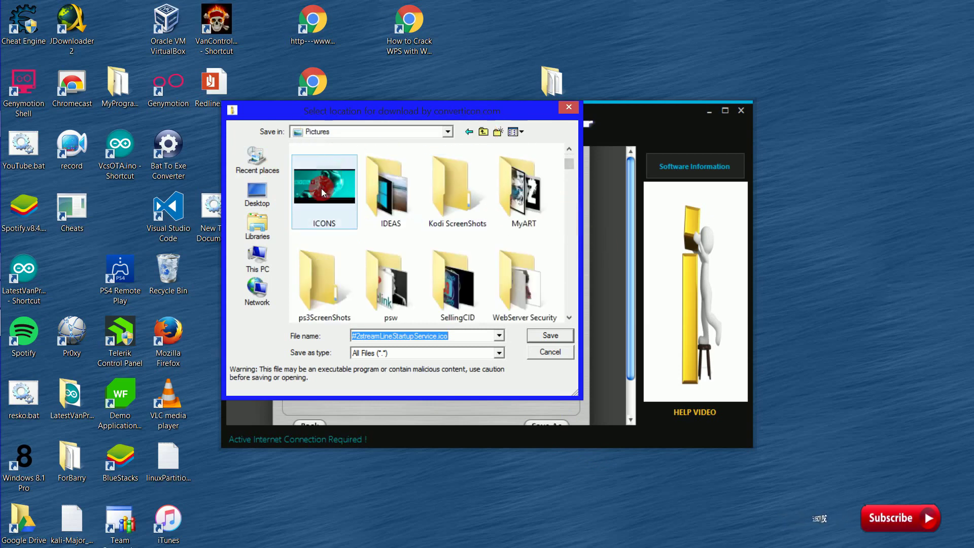
{"action": "double_click", "coordinate": [321, 188]}
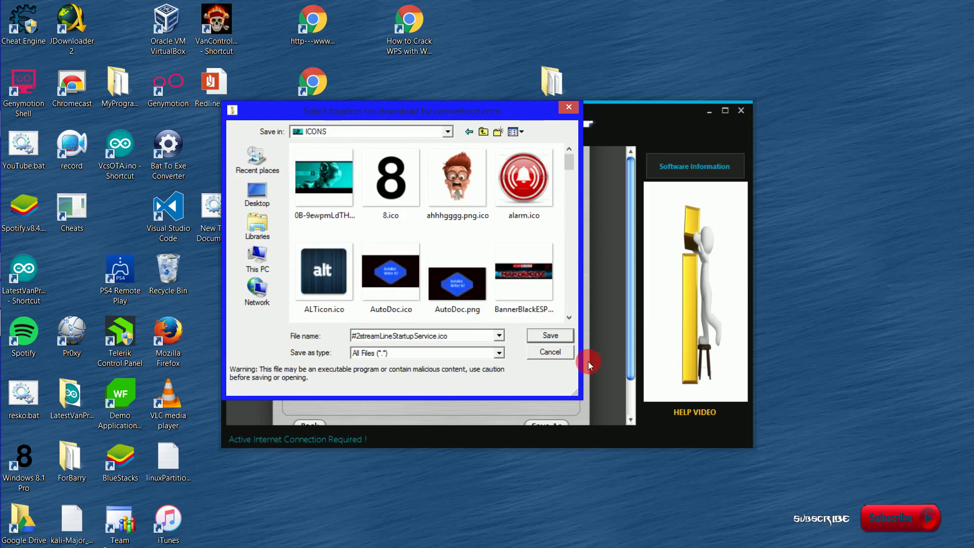
{"action": "left_click", "coordinate": [553, 336]}
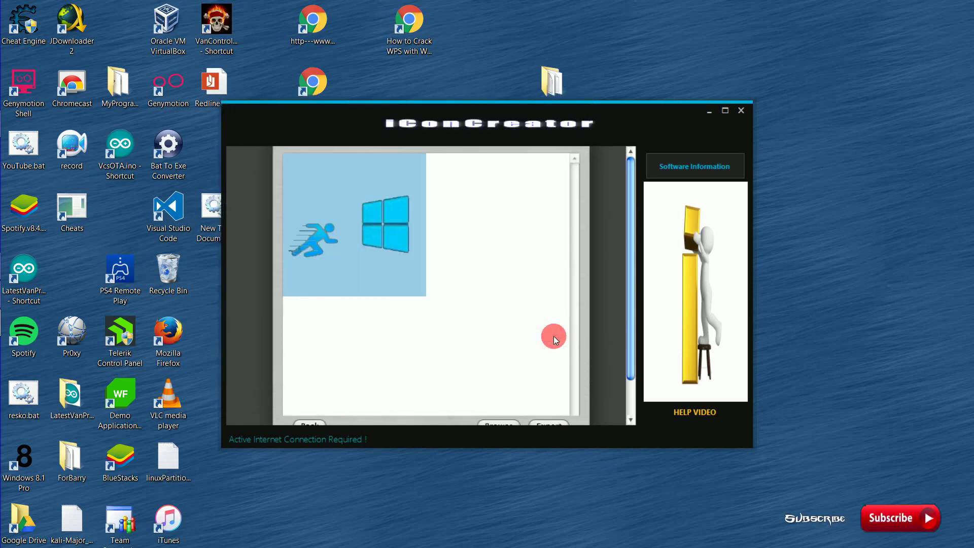
Close iConCreator and open the SuperEarlyReleaseDocs folder's Properties.
{"action": "left_click", "coordinate": [741, 111]}
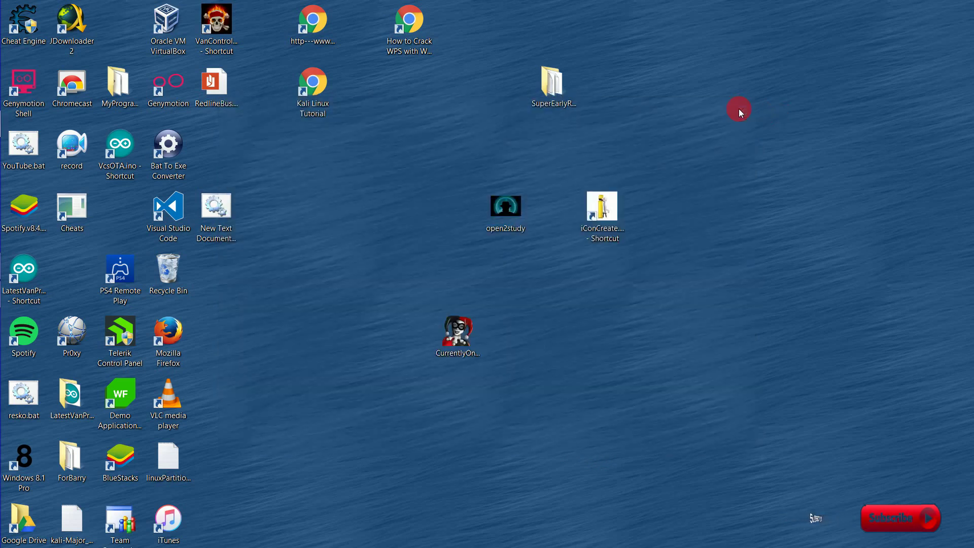
{"action": "right_click", "coordinate": [544, 76]}
{"action": "left_click", "coordinate": [624, 342]}
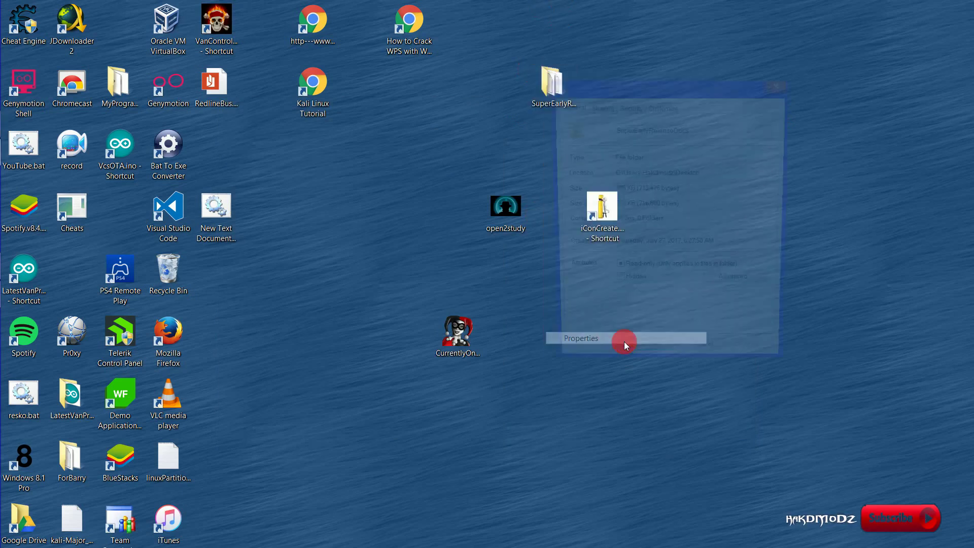
{"action": "left_click", "coordinate": [733, 285]}
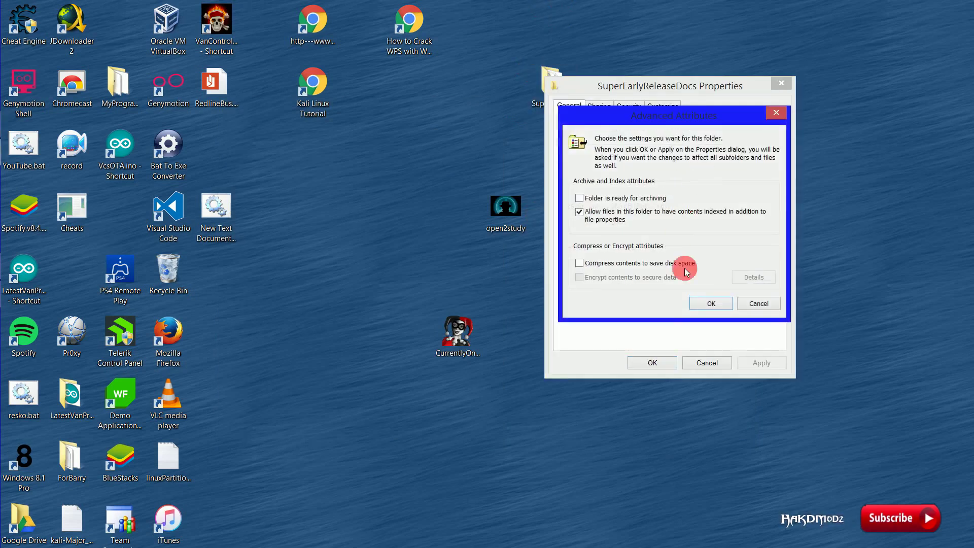
{"action": "left_click", "coordinate": [758, 303]}
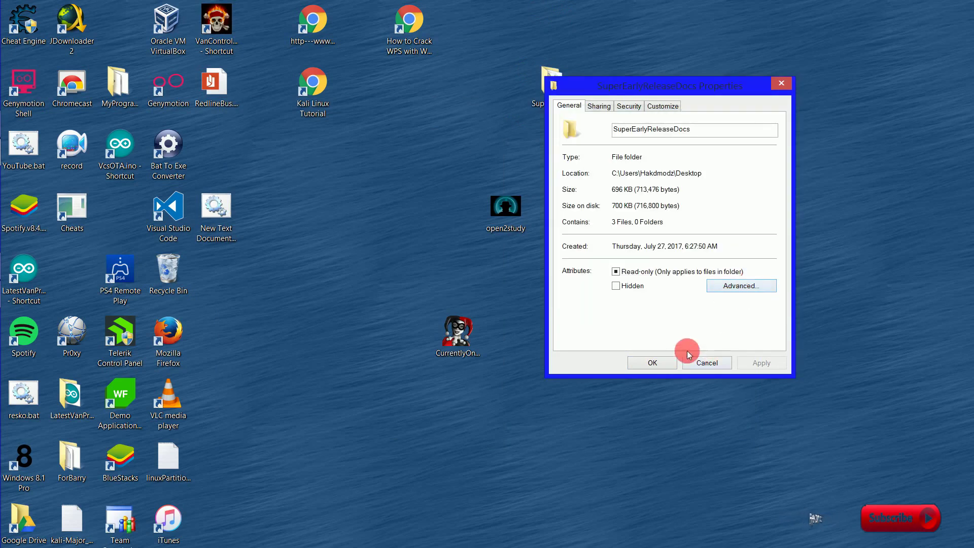
Set the folder icon to #2streamLineStartupService.ico from ICONS and apply the change.
{"action": "left_click", "coordinate": [669, 108]}
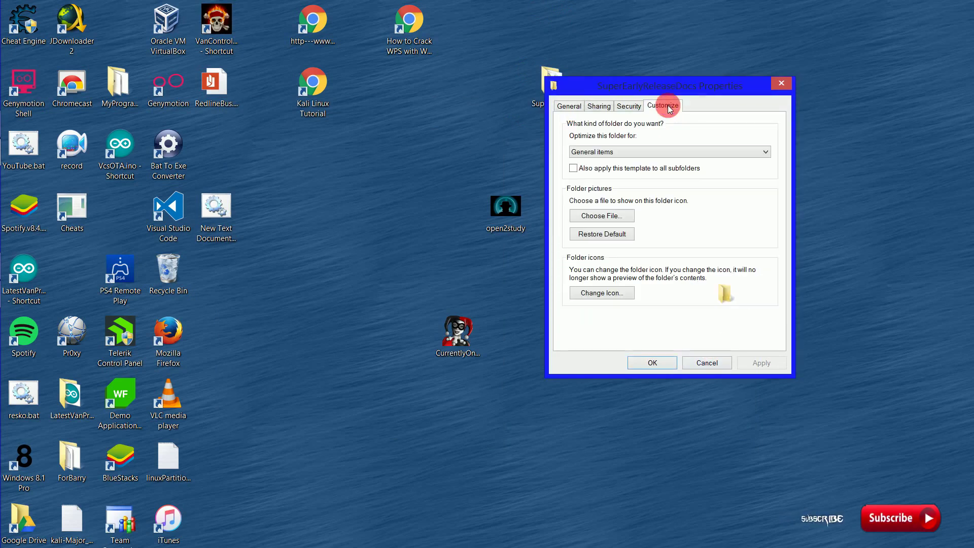
{"action": "left_click", "coordinate": [620, 298]}
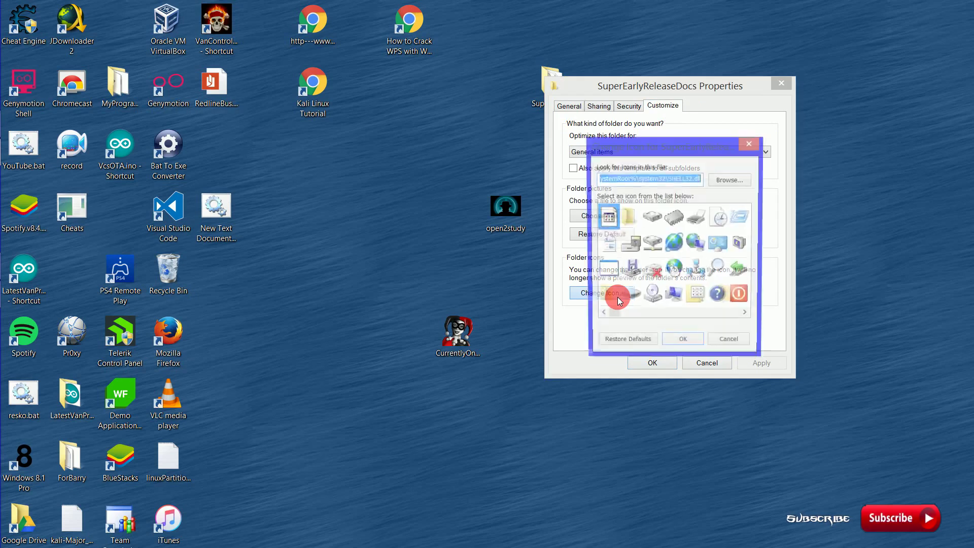
{"action": "left_click", "coordinate": [728, 181]}
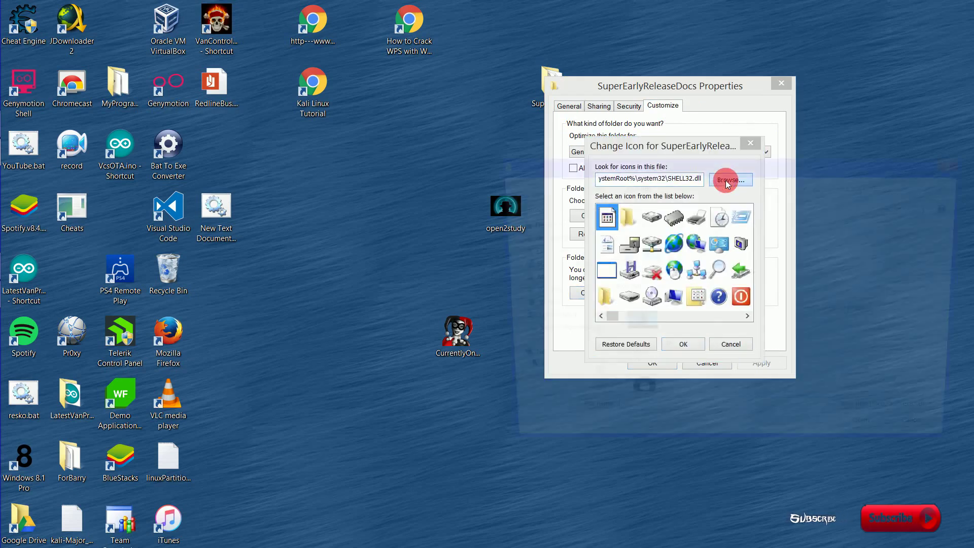
{"action": "left_click", "coordinate": [649, 273]}
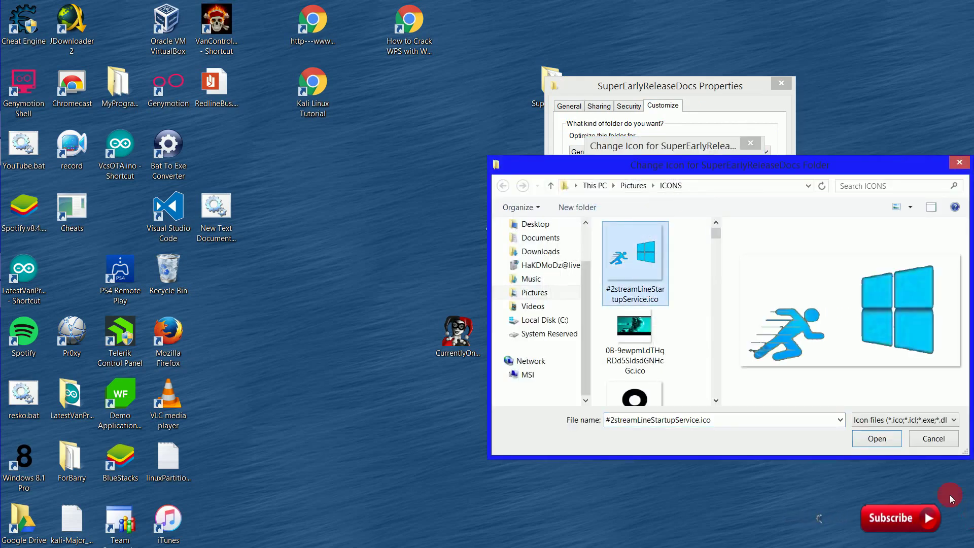
{"action": "left_click", "coordinate": [870, 439]}
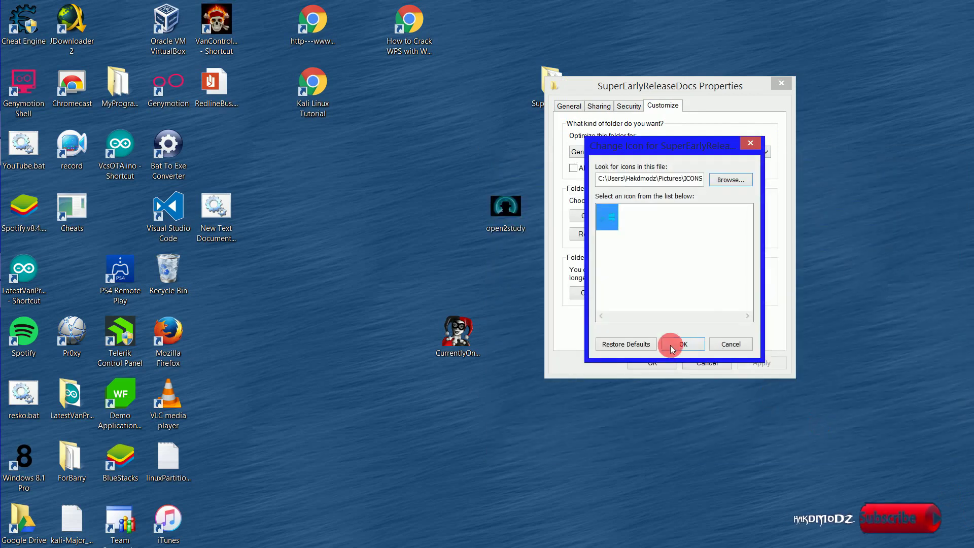
{"action": "left_click", "coordinate": [683, 345]}
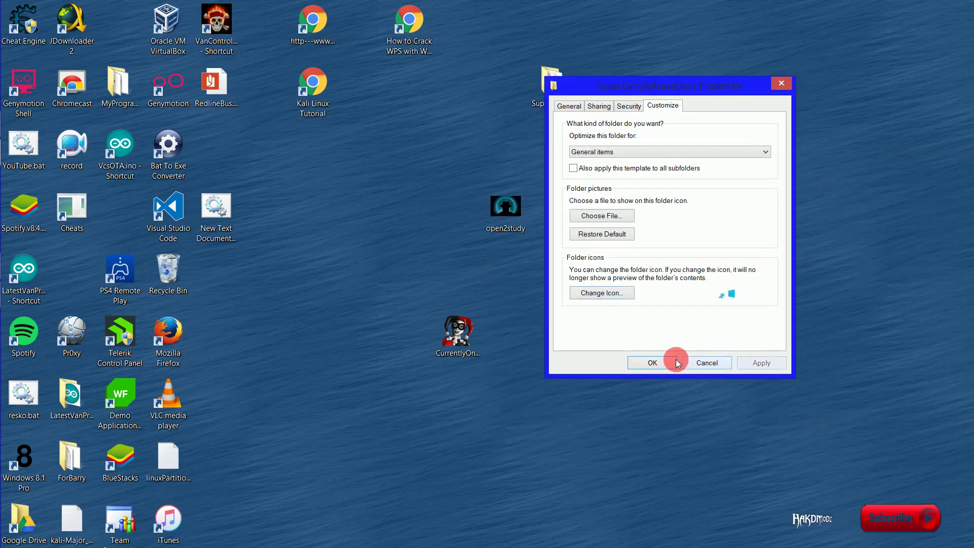
{"action": "left_click", "coordinate": [660, 364]}
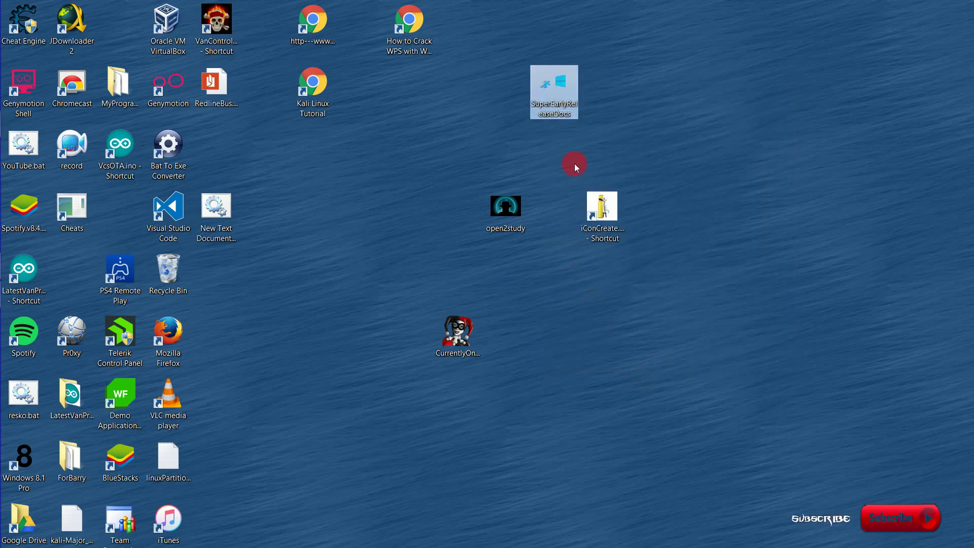
{"action": "left_click", "coordinate": [539, 199]}
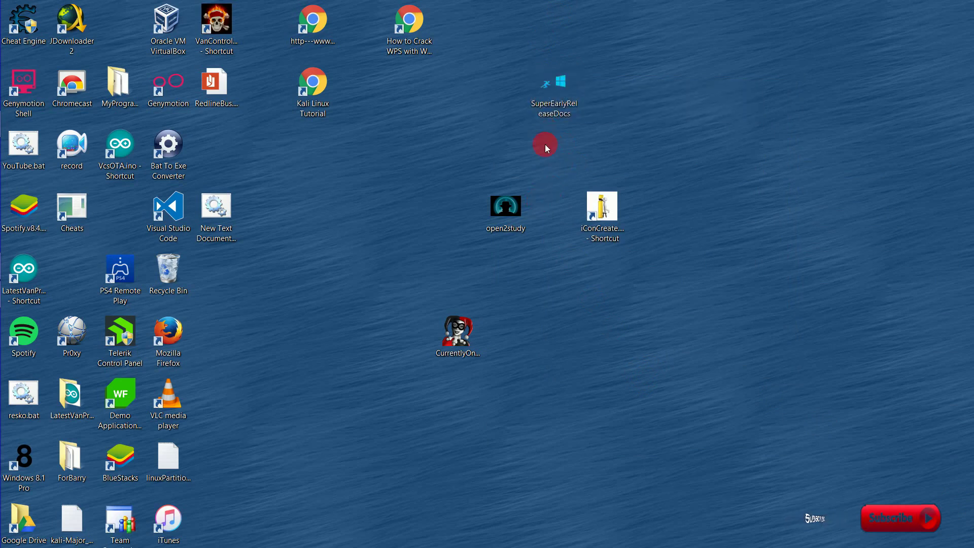